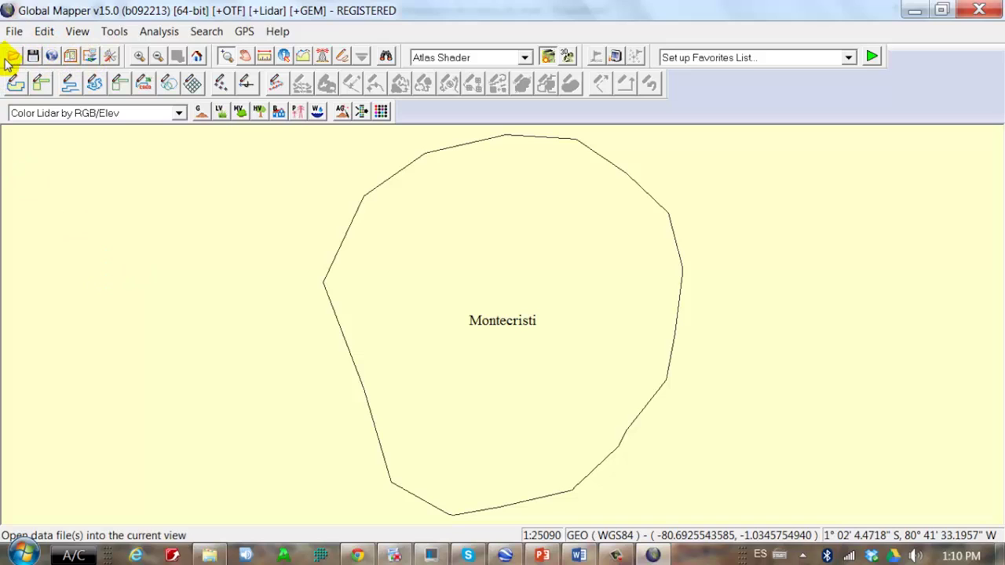
# Download the SRTM Worldwide Elevation Data (3-arc-second Resolution) terrain source for the current screen bounds.
pyautogui.click(52, 58)
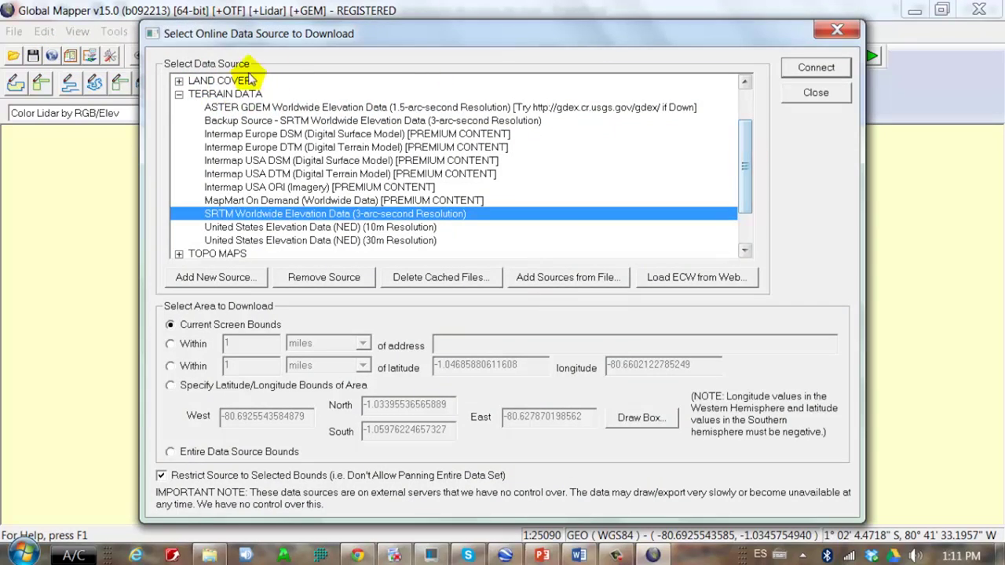
pyautogui.click(179, 95)
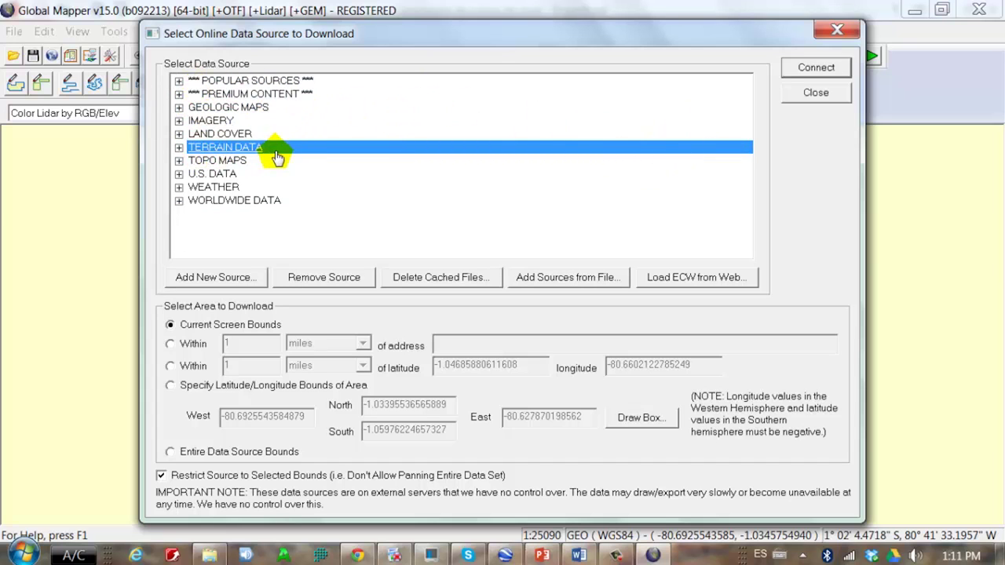
pyautogui.click(179, 147)
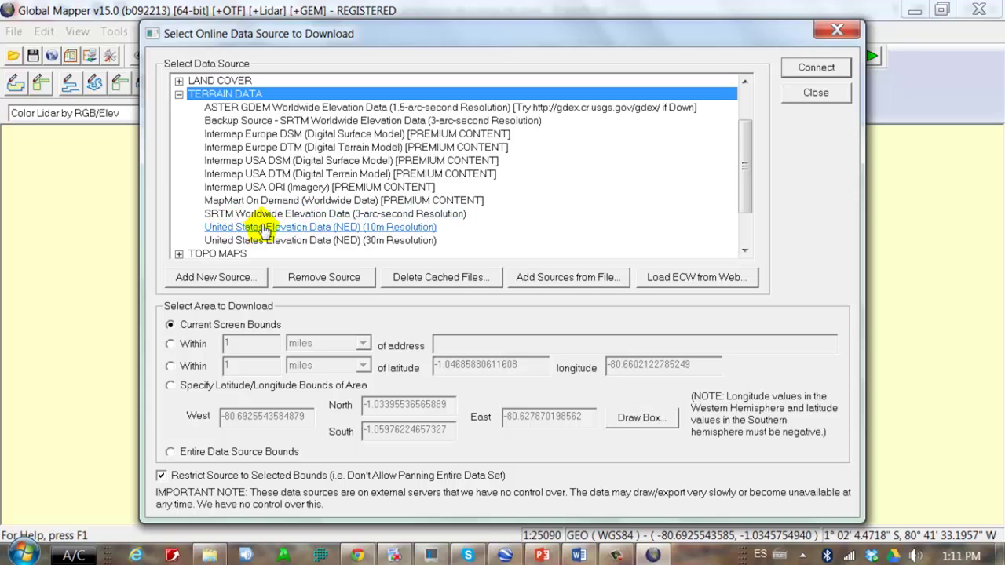
pyautogui.click(379, 216)
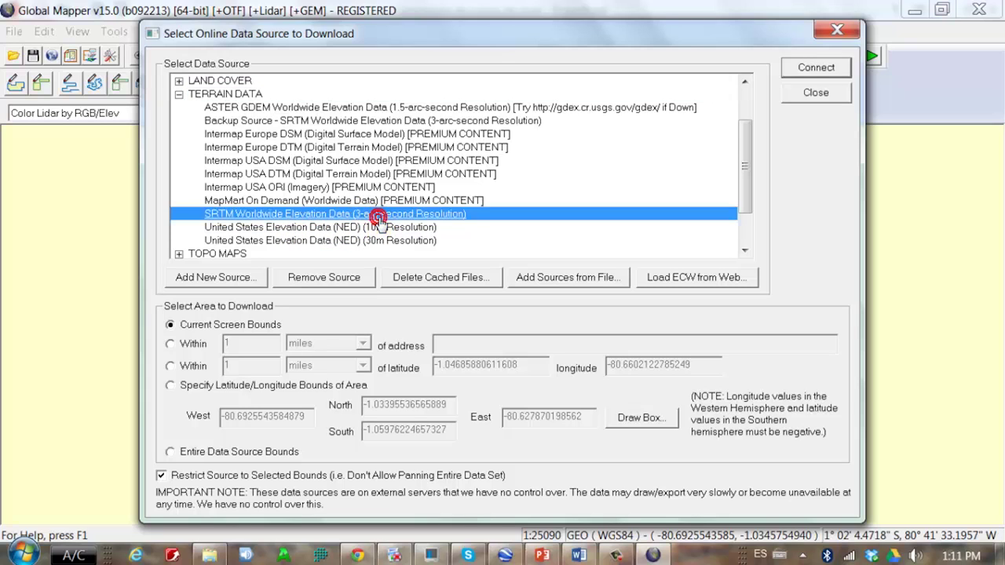
pyautogui.click(813, 68)
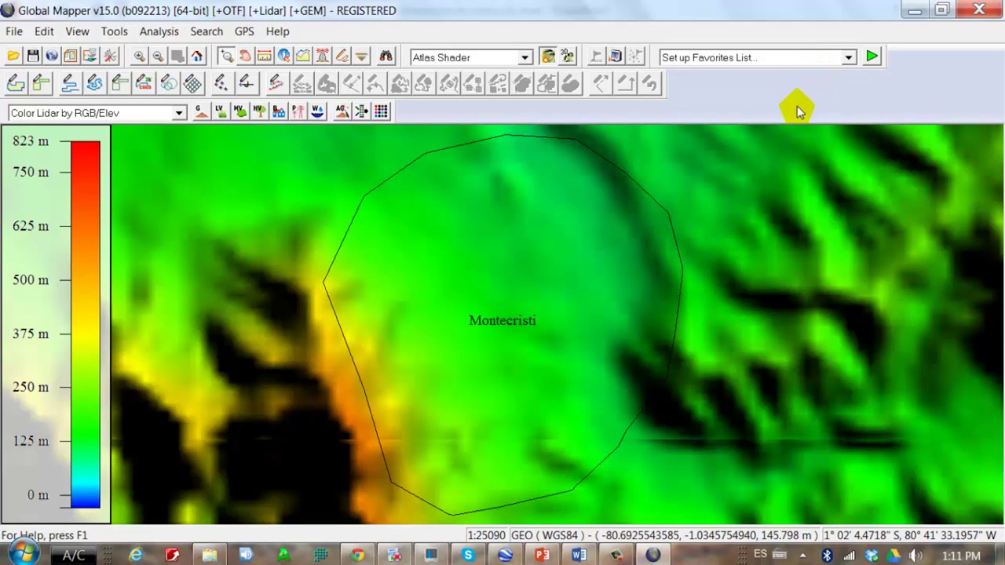
# Generate contours from the elevation data around the Montecristi polygon with a 5-meter contour interval.
pyautogui.scroll(-2, 707, 187)
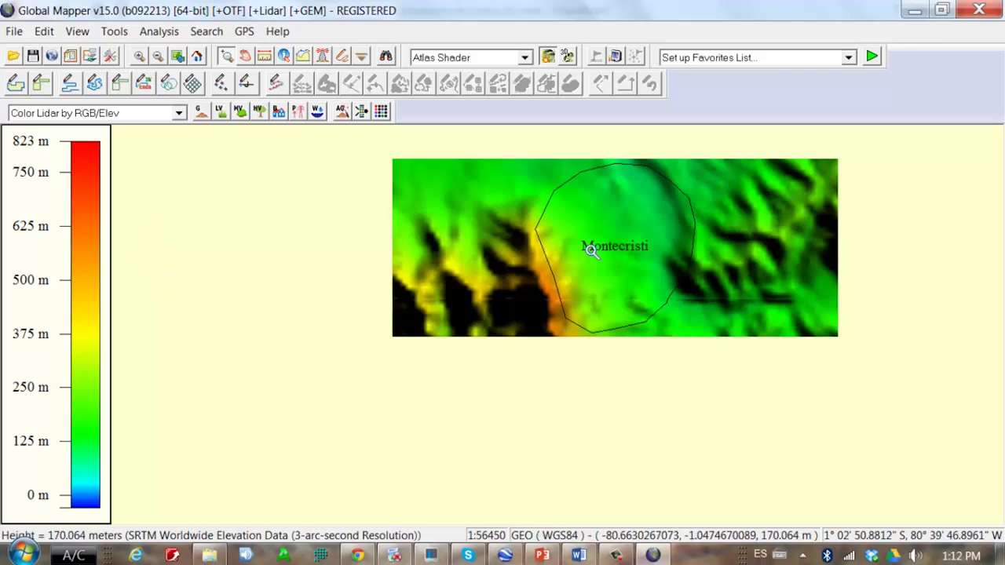
pyautogui.moveTo(486, 259); pyautogui.dragTo(394, 302)
pyautogui.scroll(-2, 476, 272)
pyautogui.scroll(3, 478, 276)
pyautogui.scroll(1, 478, 277)
pyautogui.scroll(-1, 472, 276)
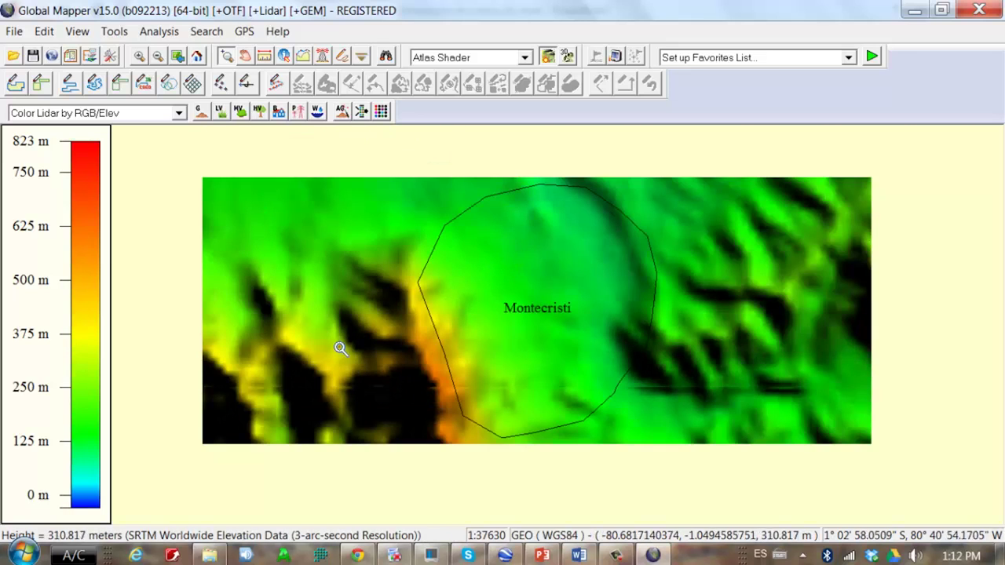
pyautogui.click(159, 31)
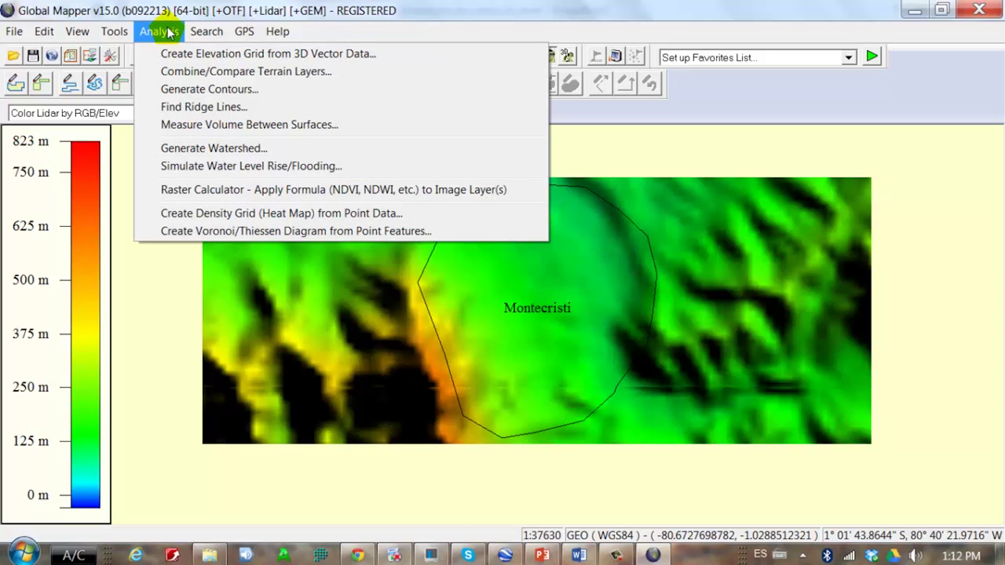
pyautogui.click(188, 91)
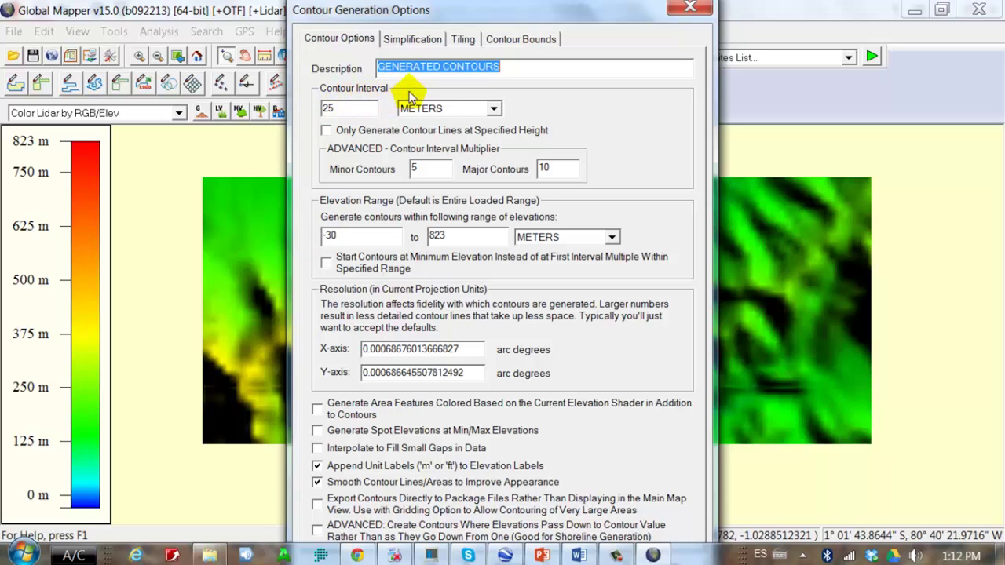
pyautogui.doubleClick(331, 108)
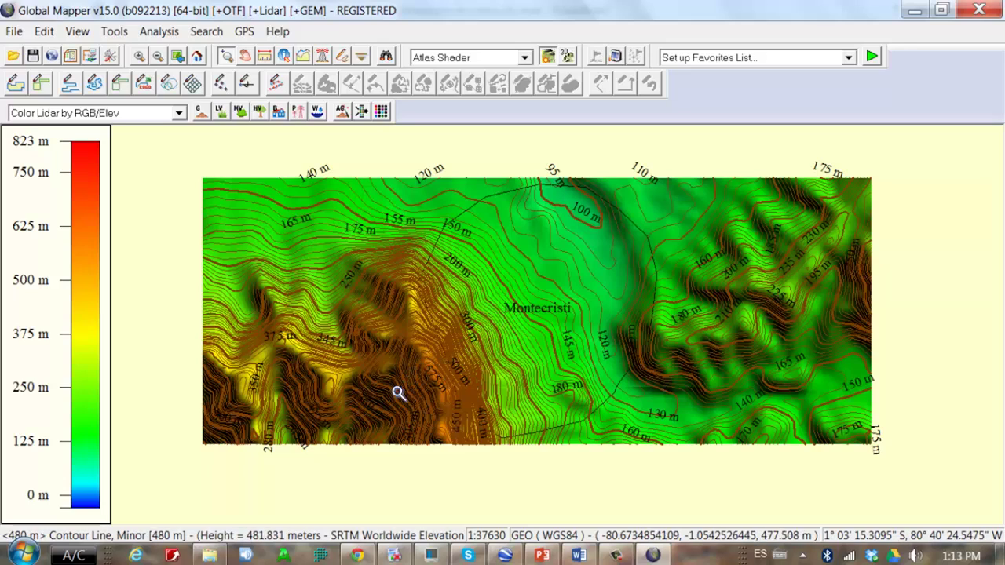
# Examine the contour lines and their elevation labels on the steep slope southwest of the Montecristi label.
pyautogui.scroll(-2, 430, 394)
pyautogui.scroll(5, 430, 396)
pyautogui.scroll(2, 495, 336)
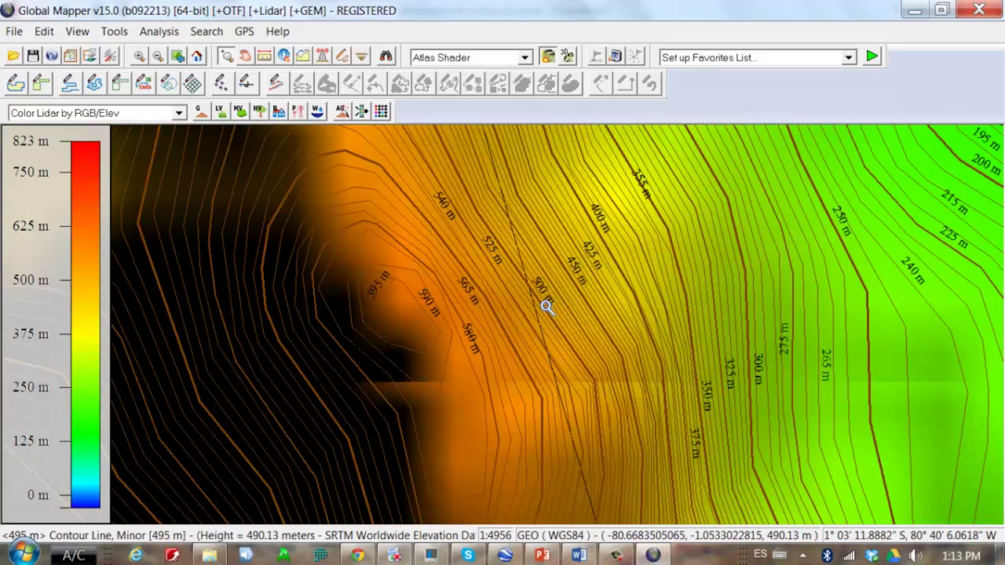
pyautogui.scroll(1, 547, 307)
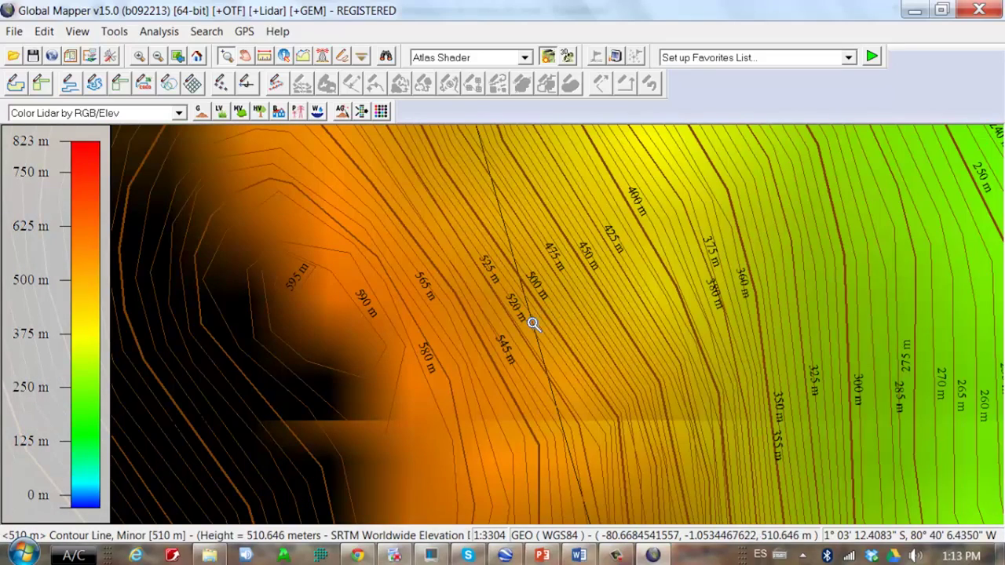
pyautogui.scroll(-4, 451, 365)
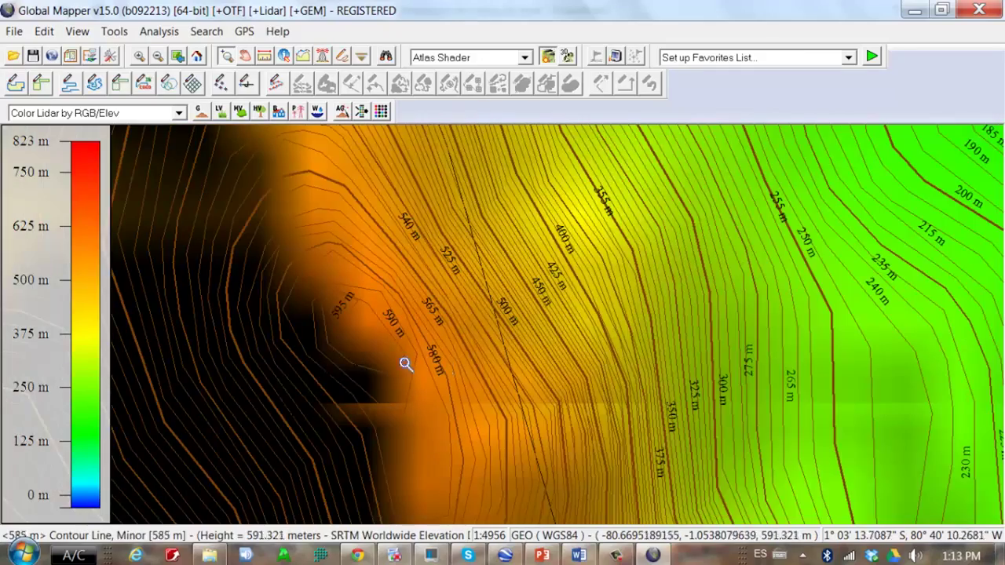
pyautogui.scroll(2, 351, 330)
pyautogui.scroll(1, 351, 324)
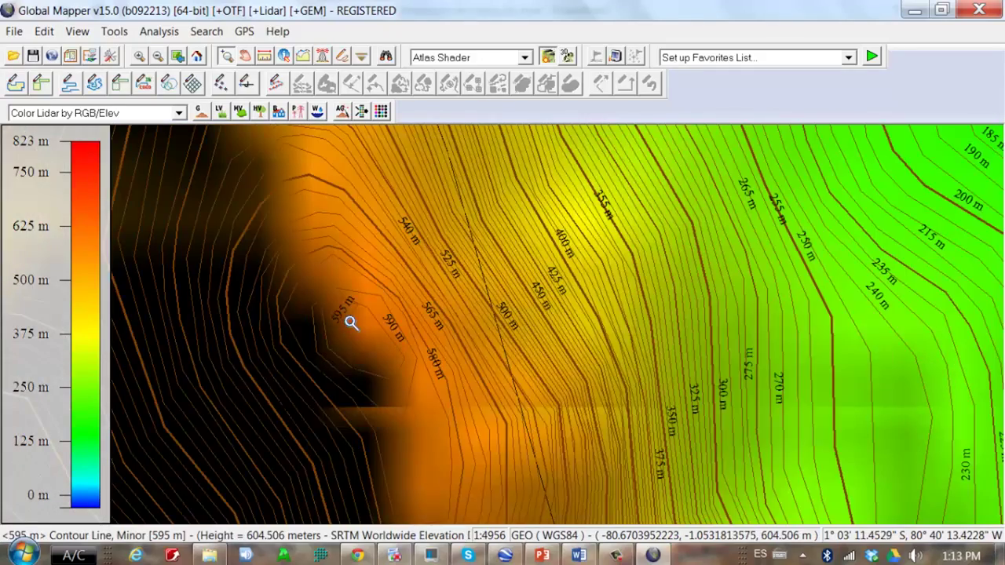
pyautogui.scroll(3, 350, 325)
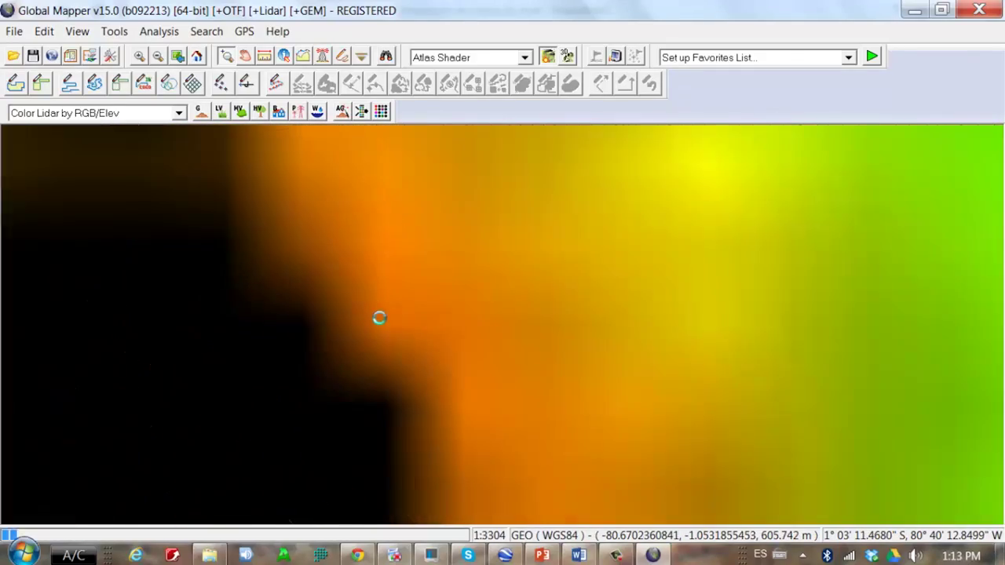
pyautogui.scroll(-3, 379, 316)
pyautogui.scroll(-7, 463, 356)
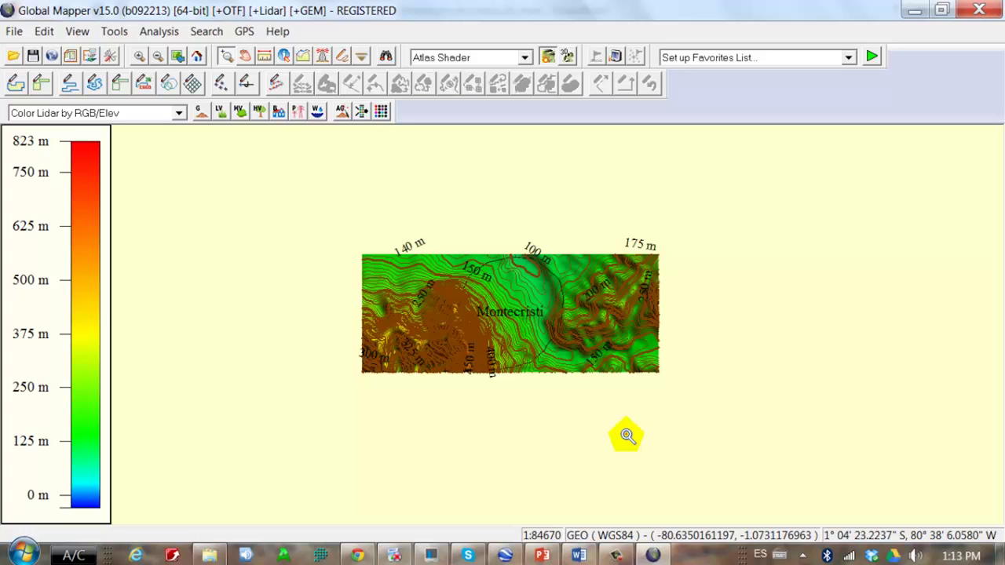
# Start a vector export of the loaded data with Shapefile as the export format.
pyautogui.click(14, 35)
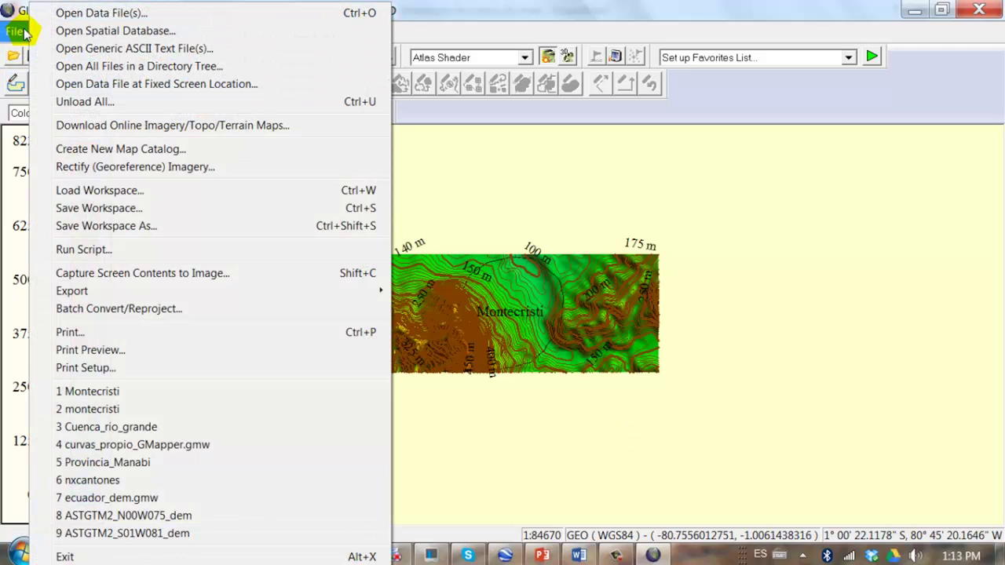
pyautogui.moveTo(75, 295)
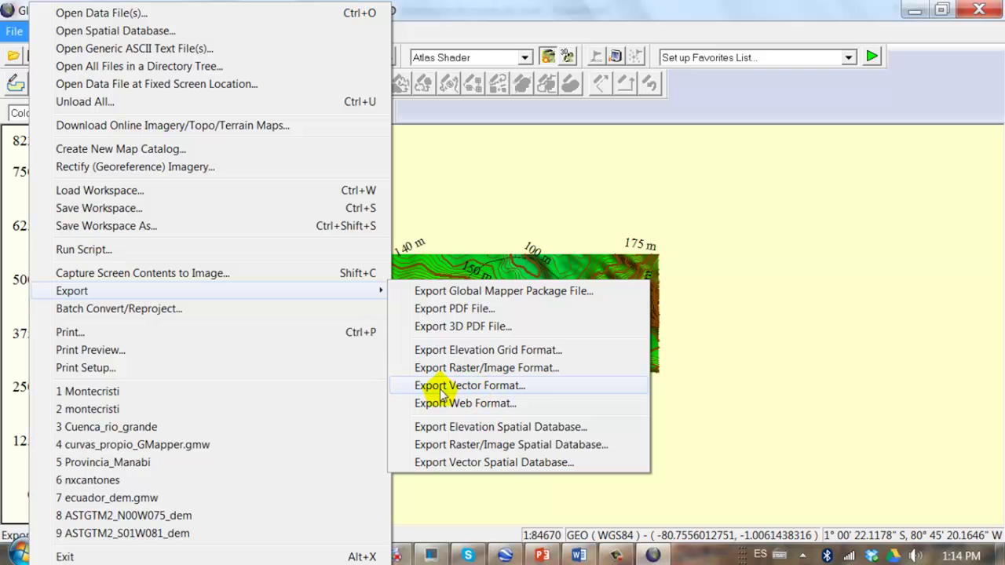
pyautogui.click(510, 389)
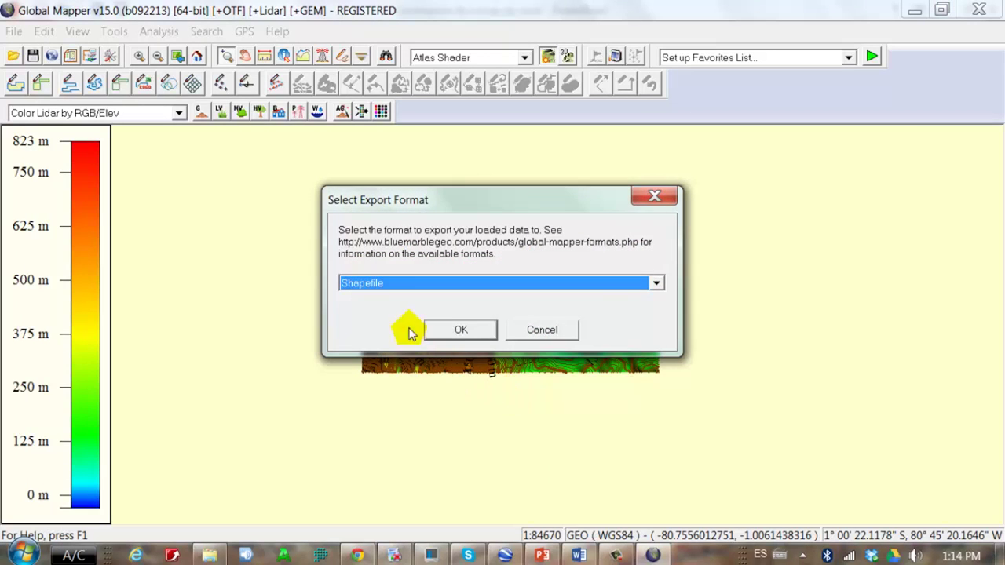
pyautogui.click(656, 282)
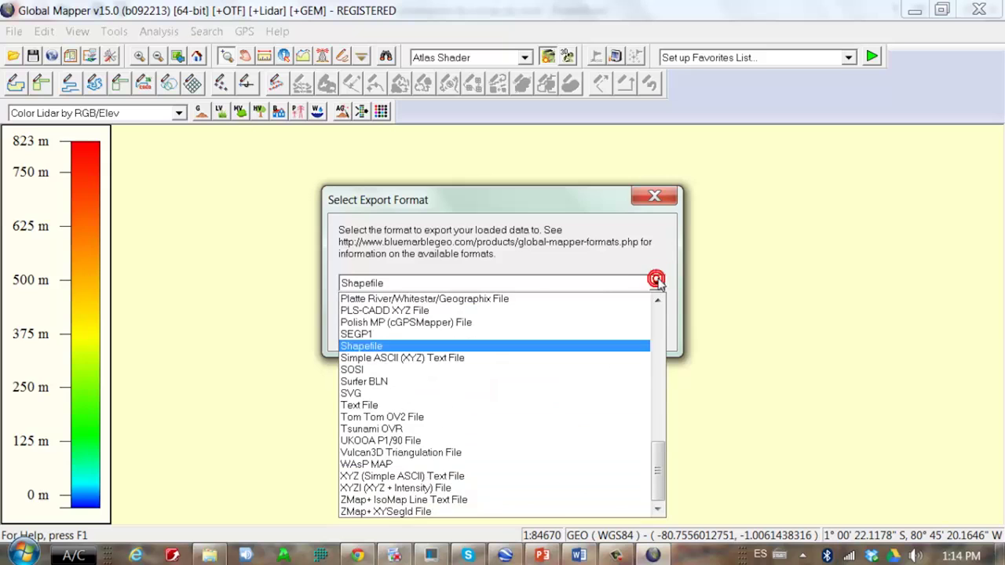
pyautogui.click(373, 346)
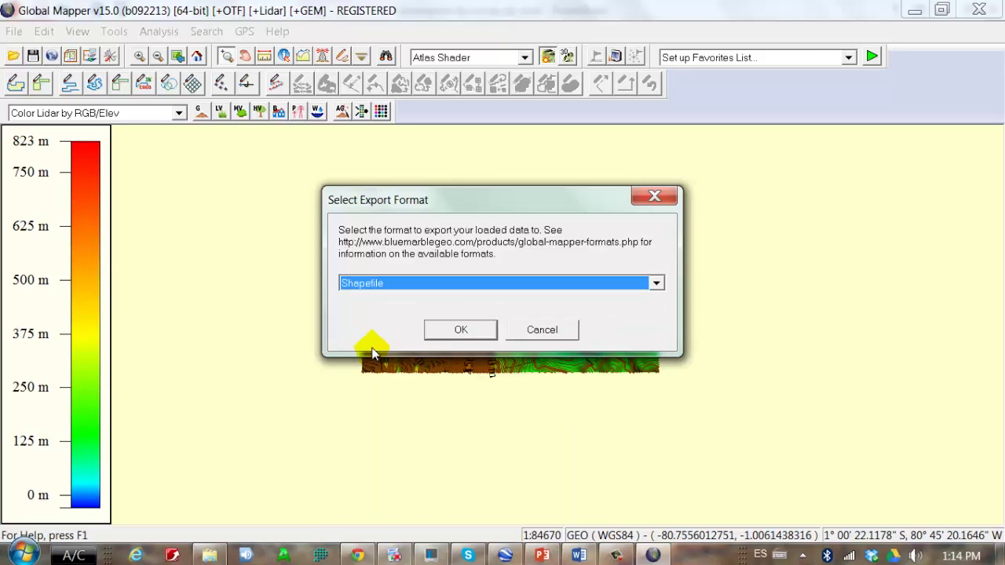
pyautogui.click(461, 331)
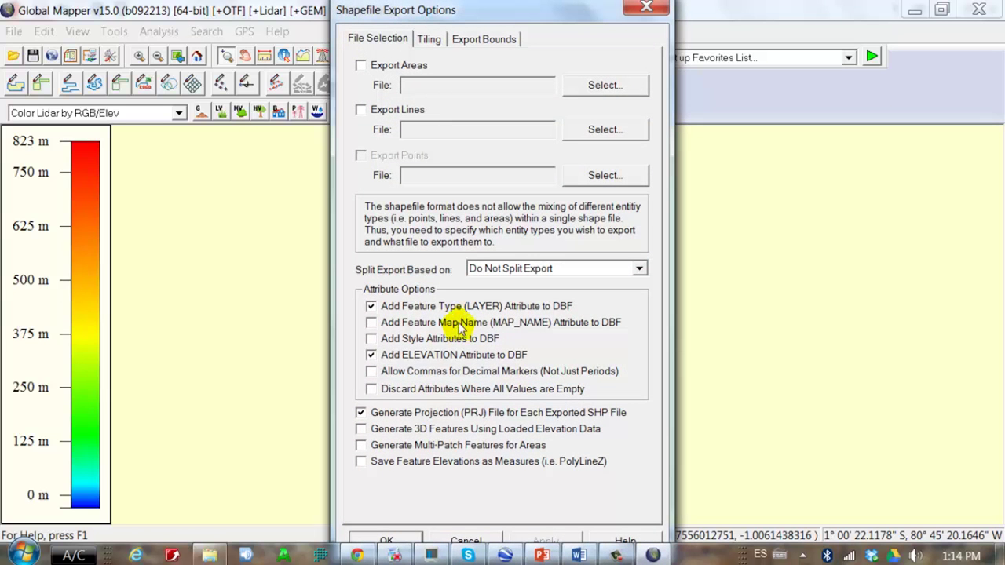
# Export only the lines to a shapefile named CURVAS_NIVEL_GM in C:\DOCTORADO RUSIA\TUTORIALES\CURVAS DE NIVEL.
pyautogui.click(362, 110)
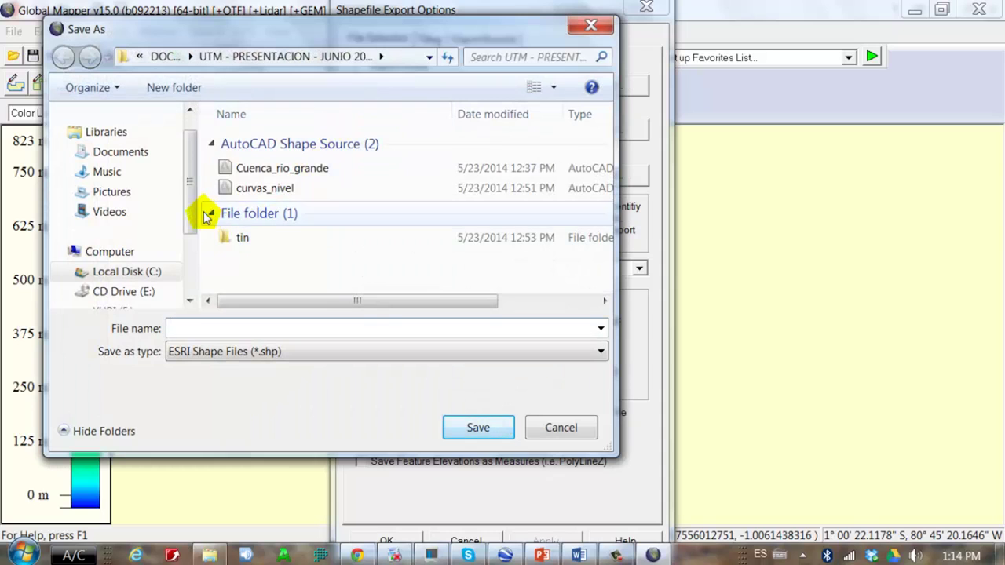
pyautogui.moveTo(191, 225); pyautogui.dragTo(191, 248)
pyautogui.click(149, 234)
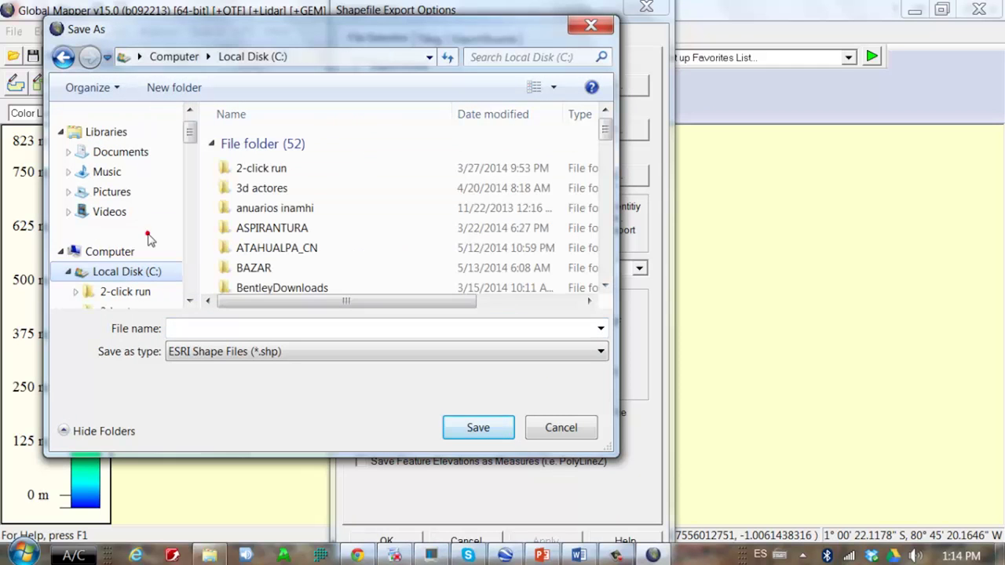
pyautogui.moveTo(602, 129); pyautogui.dragTo(601, 267)
pyautogui.doubleClick(267, 225)
pyautogui.doubleClick(282, 224)
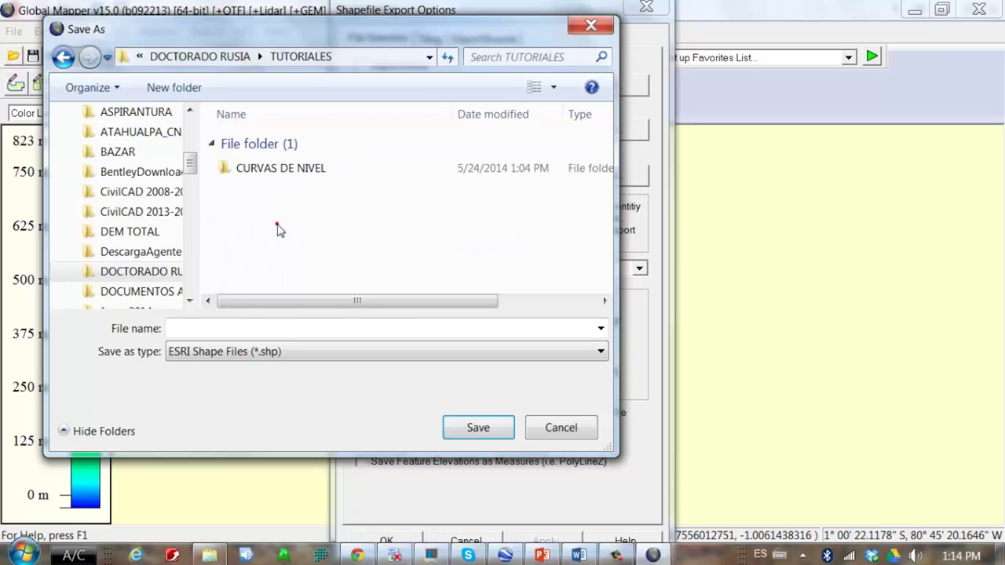
pyautogui.doubleClick(283, 167)
pyautogui.click(202, 329)
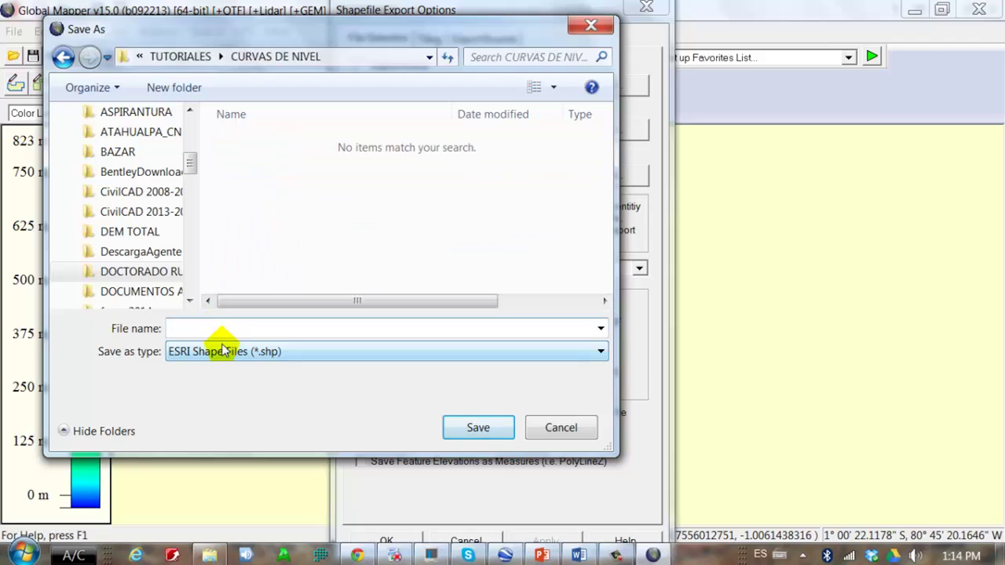
pyautogui.write('CURVAS_NIVEL_GM')
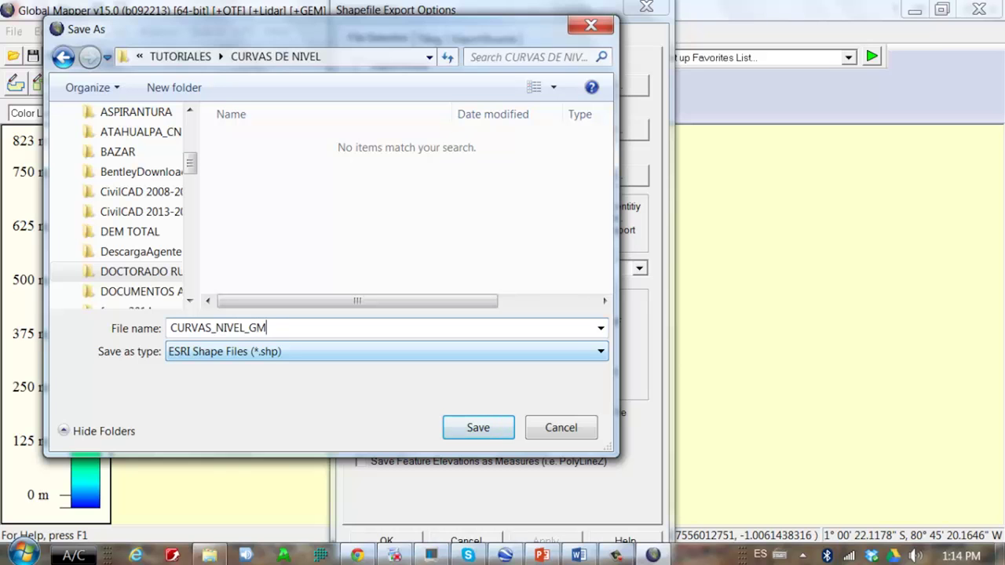
pyautogui.click(477, 427)
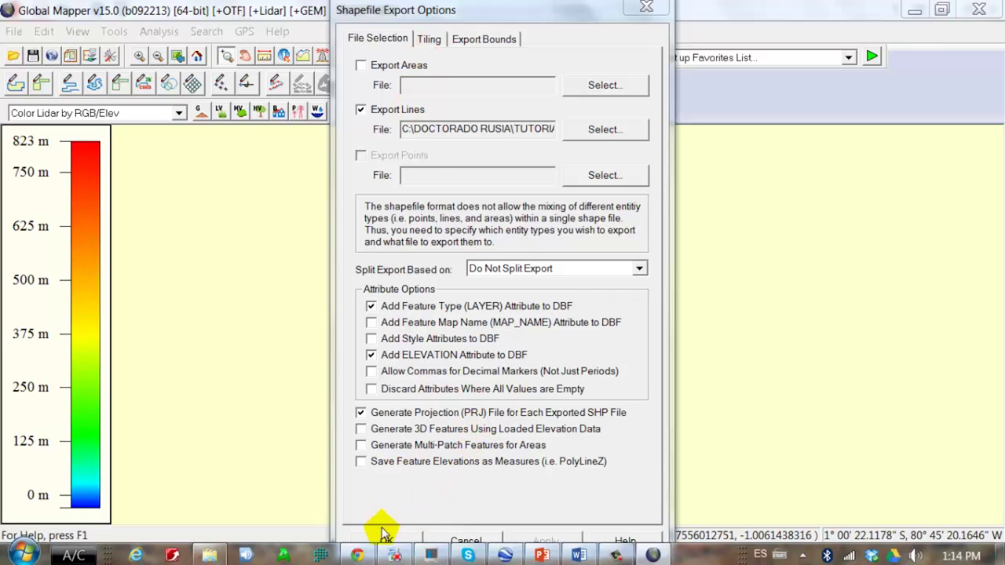
pyautogui.click(402, 540)
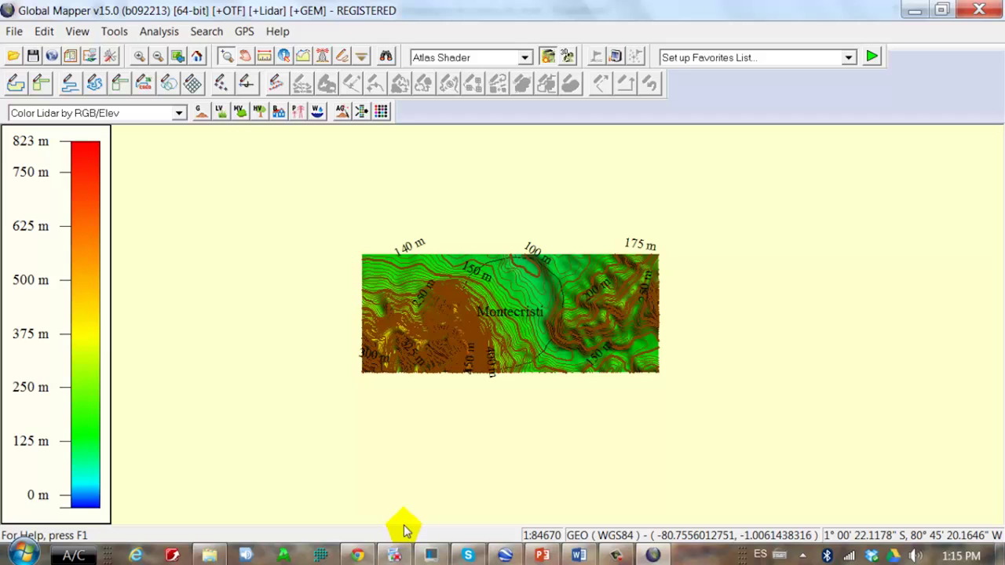
# Check the exported shapefile files in the CURVAS DE NIVEL folder in Windows Explorer, and switch to the PowerPoint presentation.
pyautogui.click(210, 556)
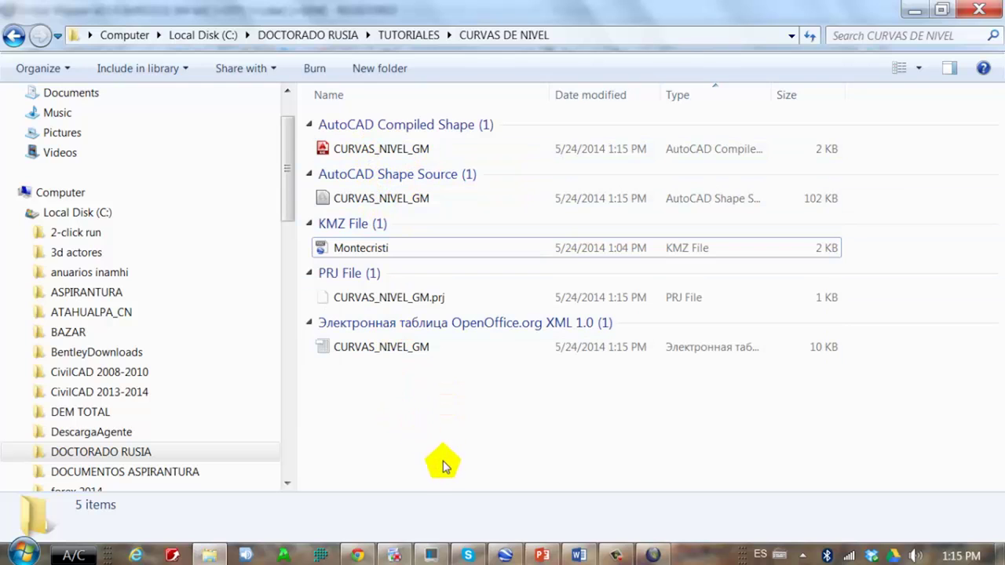
pyautogui.click(542, 556)
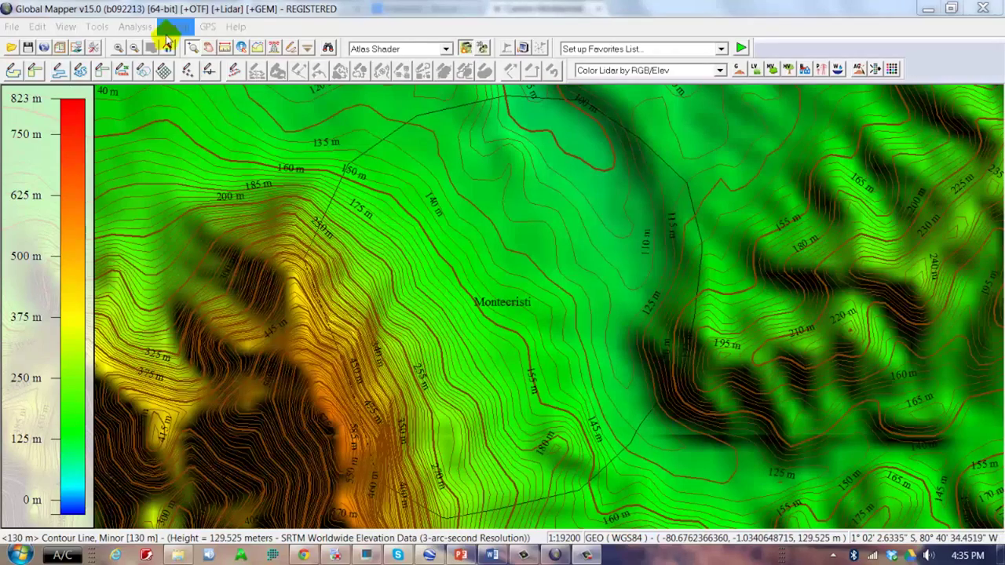
# Open a 3D view of the contoured terrain in Global Mapper and rotate it to inspect the relief from several sides.
pyautogui.click(65, 26)
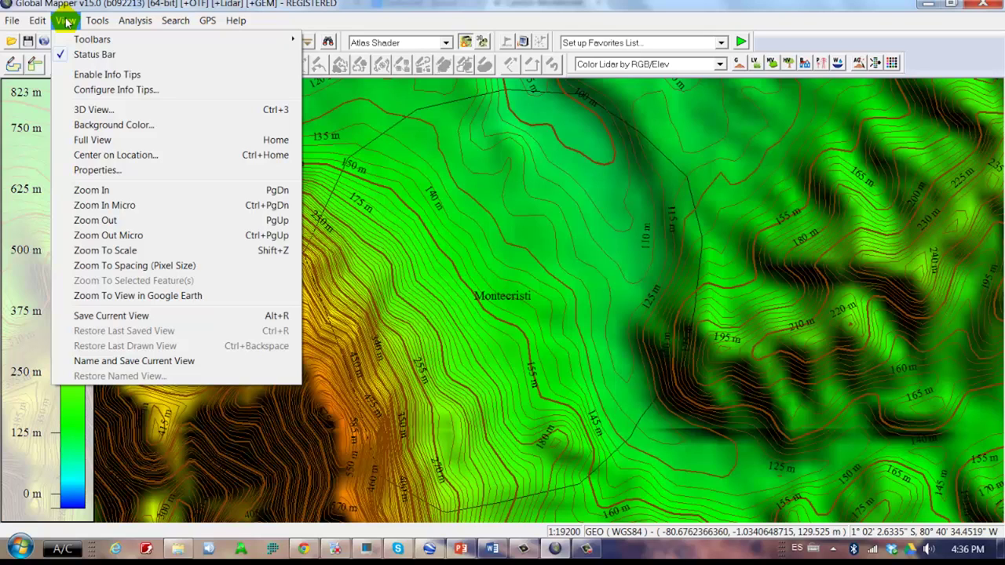
pyautogui.click(93, 116)
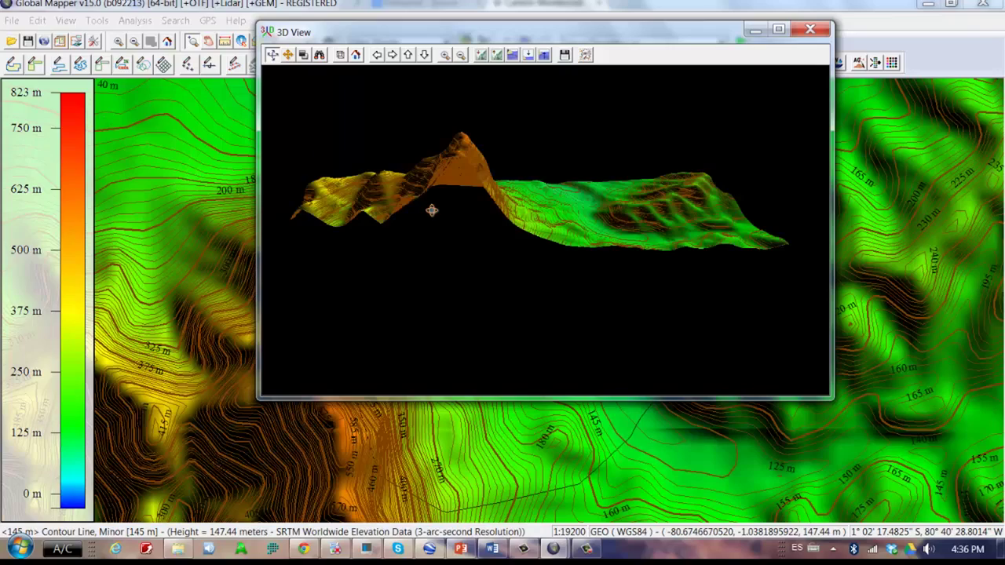
pyautogui.moveTo(431, 210); pyautogui.dragTo(538, 218)
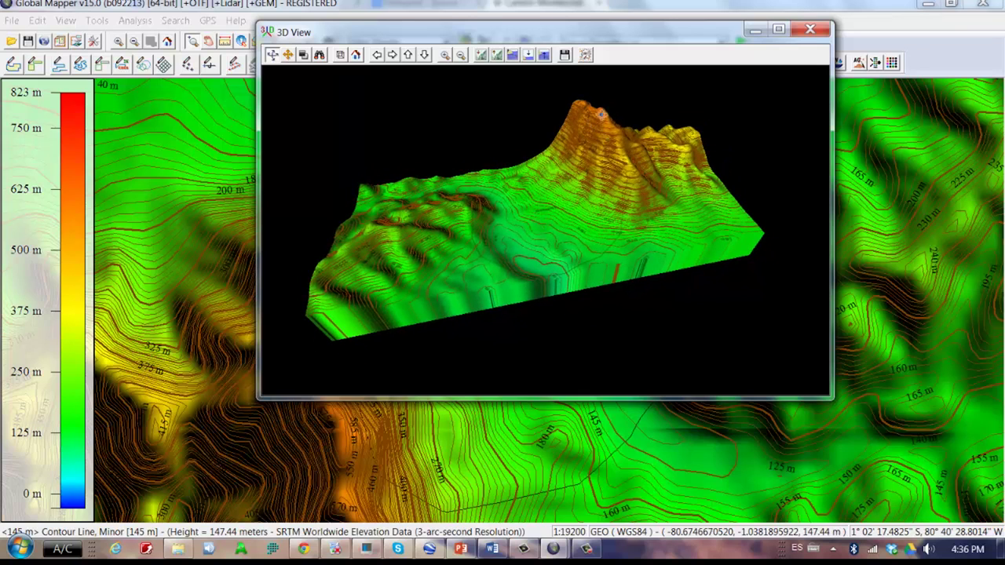
pyautogui.moveTo(522, 207); pyautogui.dragTo(518, 237)
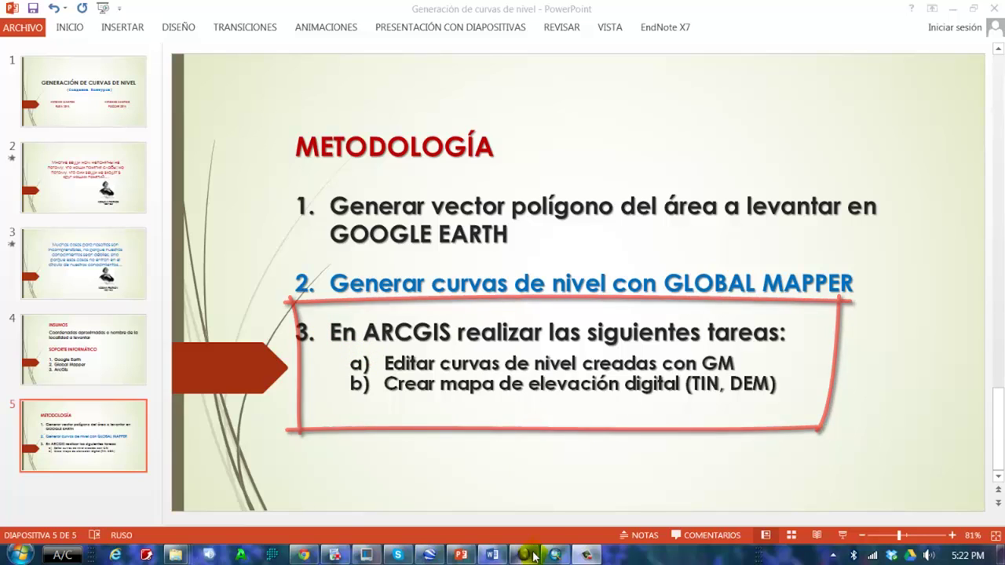
# Switch to ArcMap and set the data frame's projected coordinate system to WGS 1984 UTM Zone 17S.
pyautogui.click(557, 556)
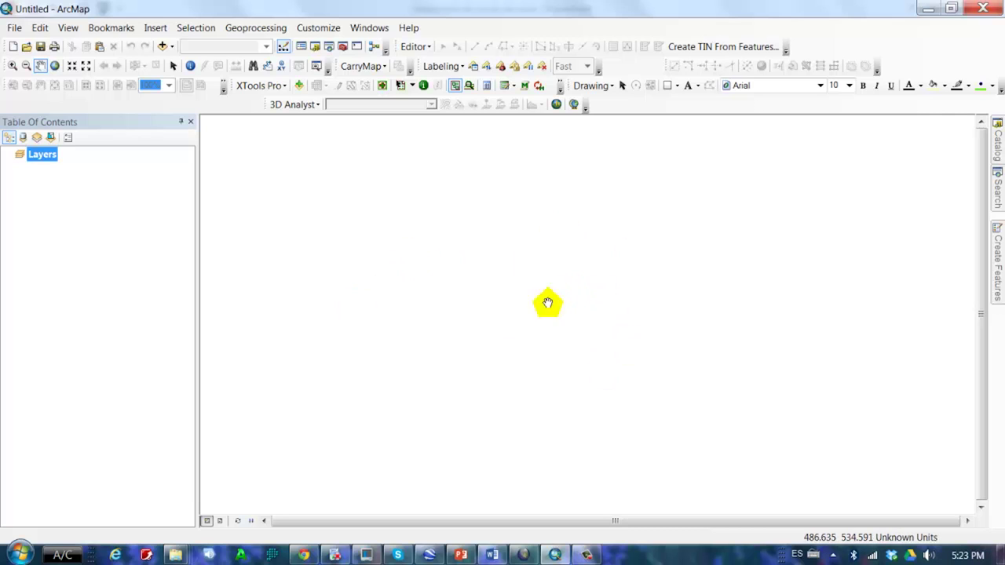
pyautogui.rightClick(566, 255)
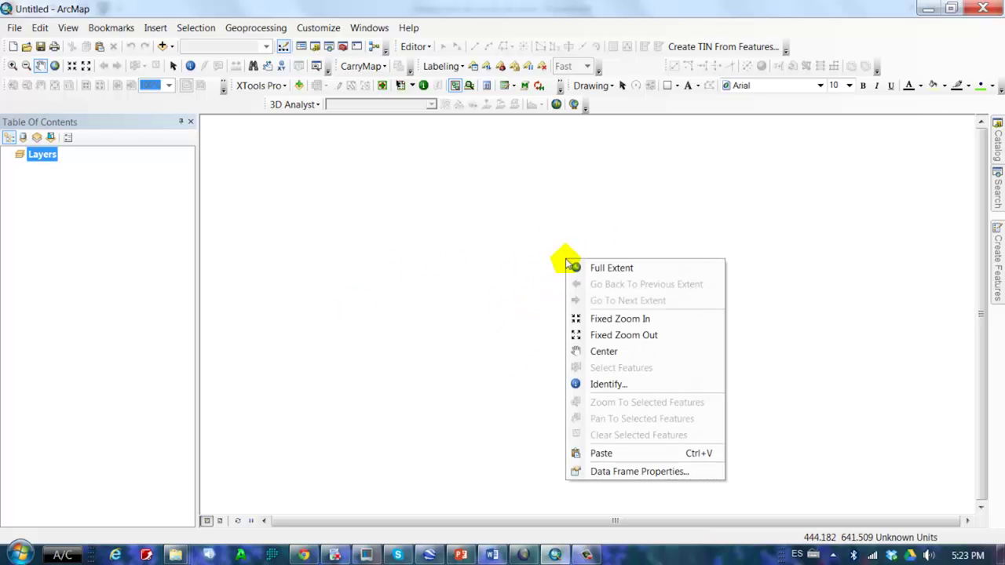
pyautogui.click(611, 472)
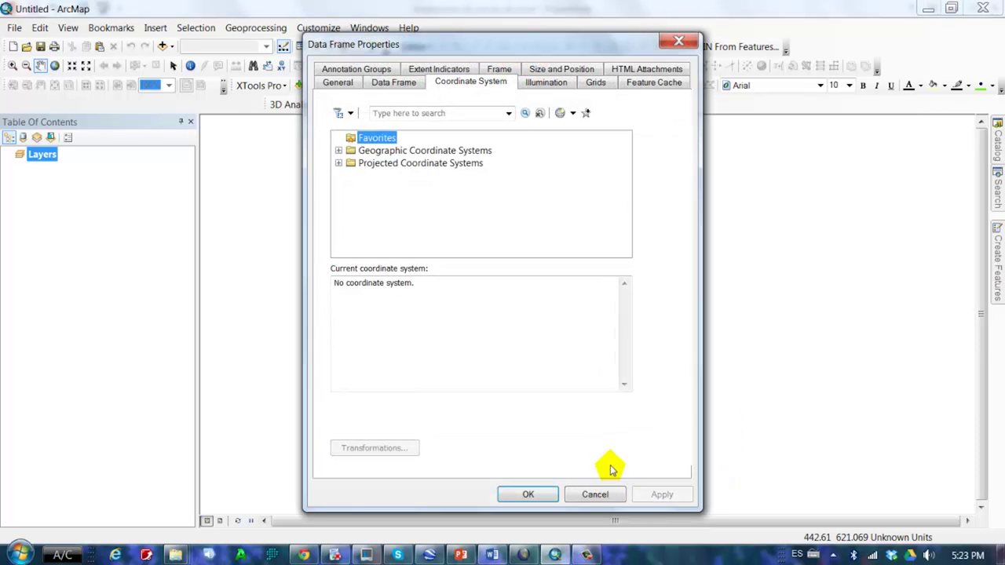
pyautogui.click(372, 69)
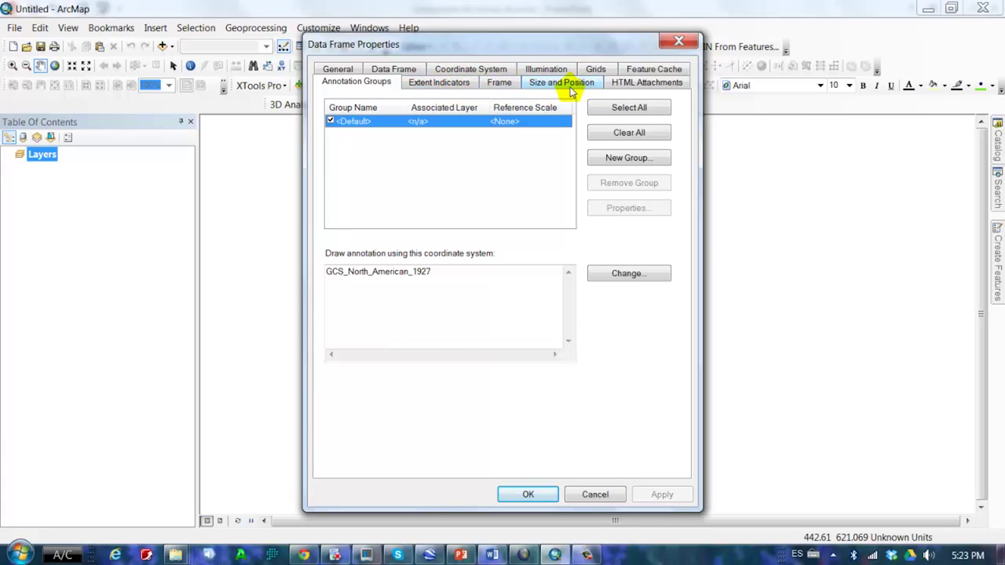
pyautogui.click(485, 73)
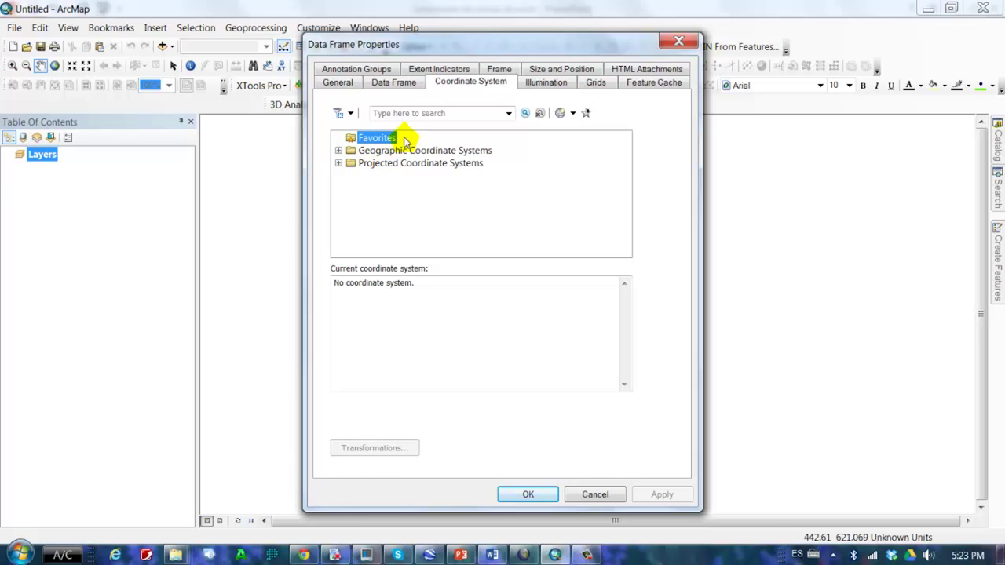
pyautogui.click(338, 162)
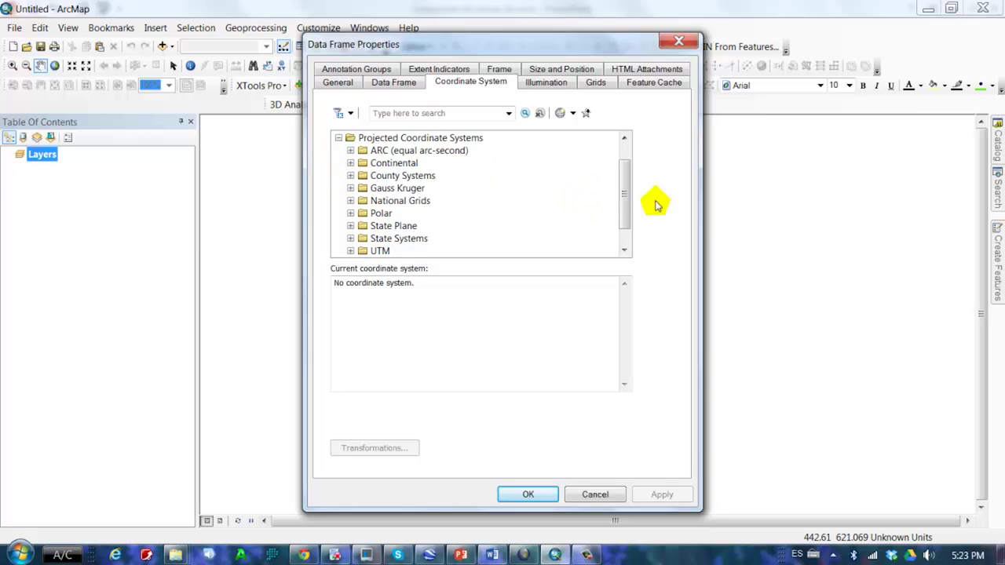
pyautogui.moveTo(628, 203); pyautogui.dragTo(621, 206)
pyautogui.click(350, 224)
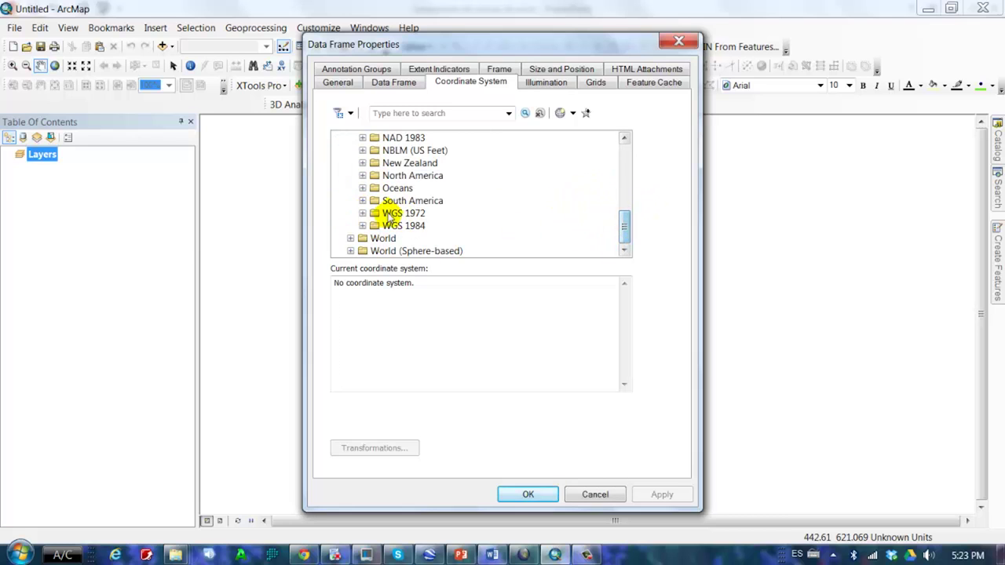
pyautogui.click(362, 225)
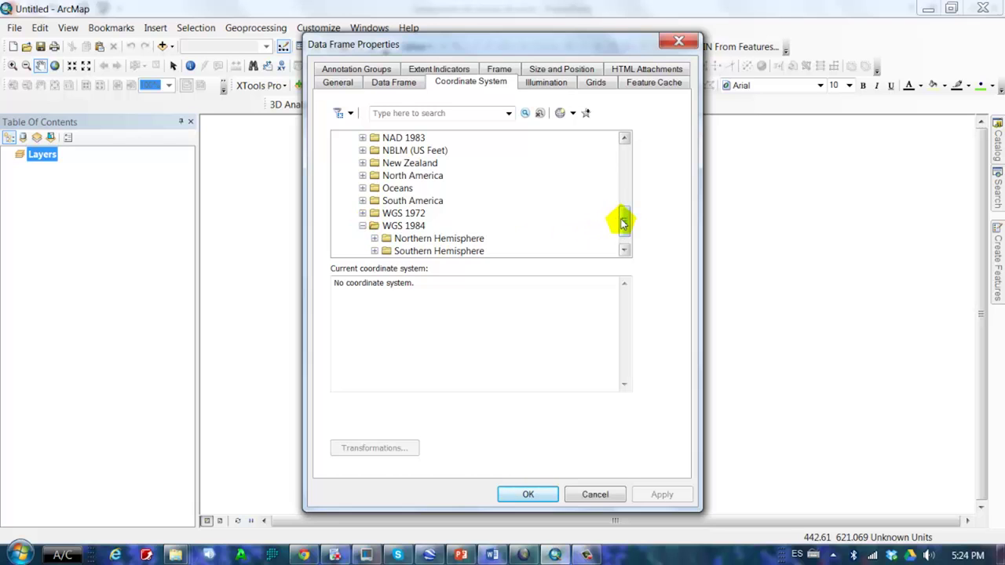
pyautogui.moveTo(623, 218); pyautogui.dragTo(622, 225)
pyautogui.click(376, 226)
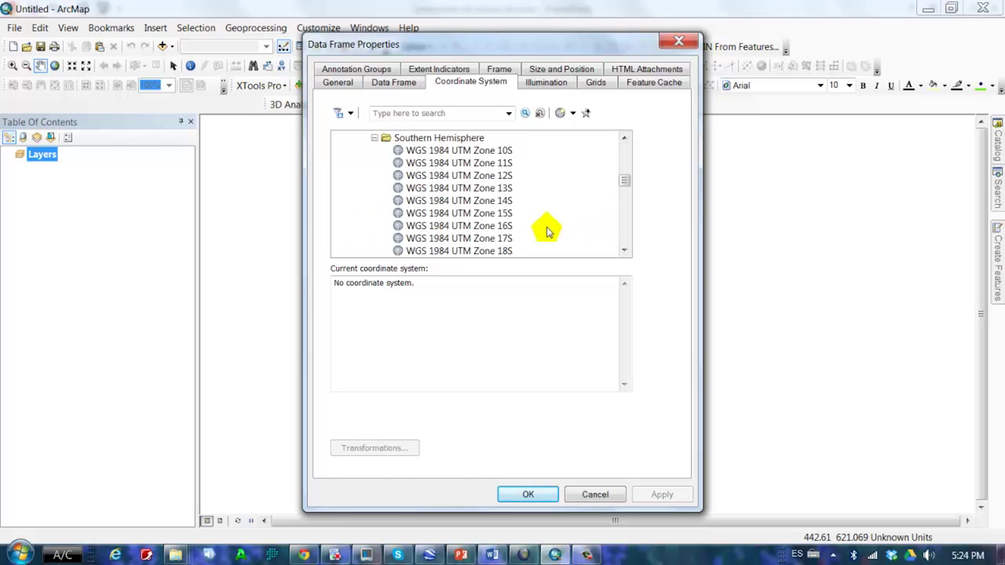
pyautogui.click(493, 240)
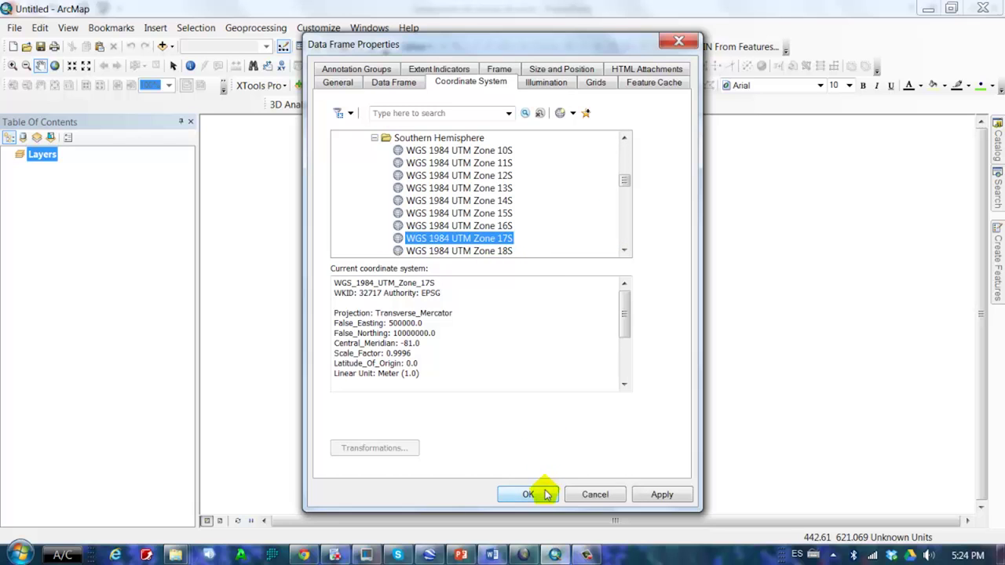
pyautogui.click(534, 494)
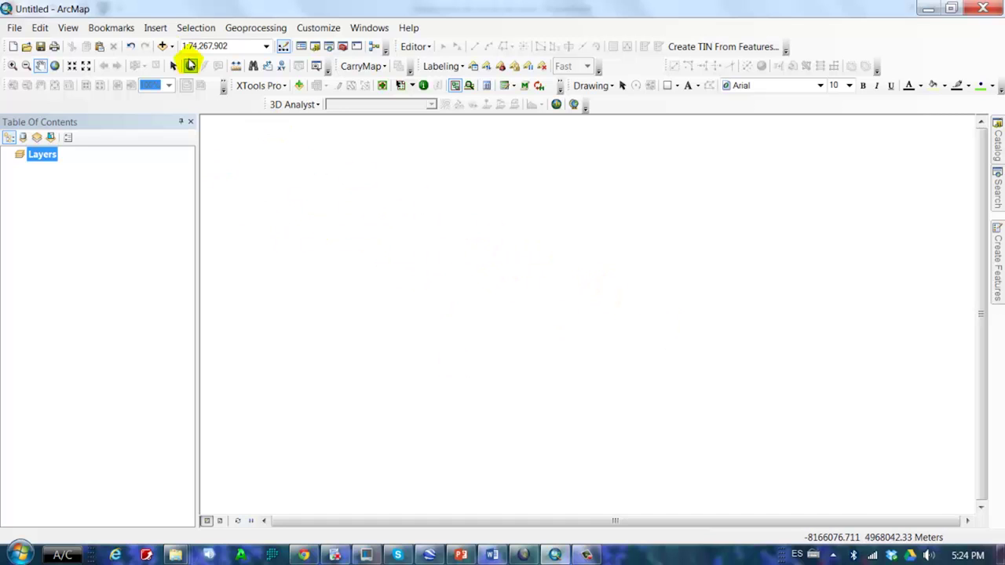
# Add CURVAS_NIVEL_GM.shp from the CURVAS DE NIVEL folder to the map, accepting the transformation from GCS_WGS_1984 into GCS_WGS_1984.
pyautogui.click(163, 48)
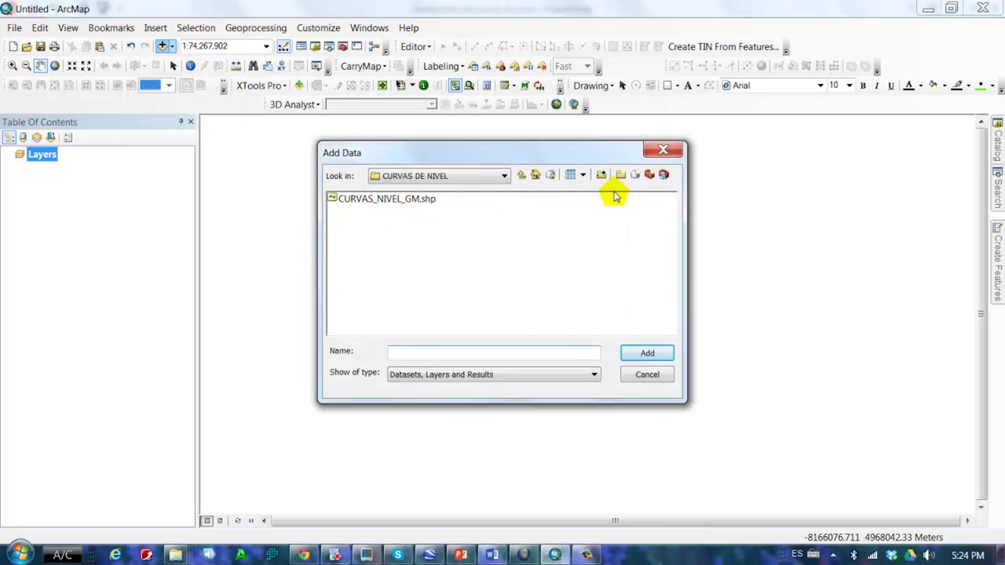
pyautogui.click(397, 202)
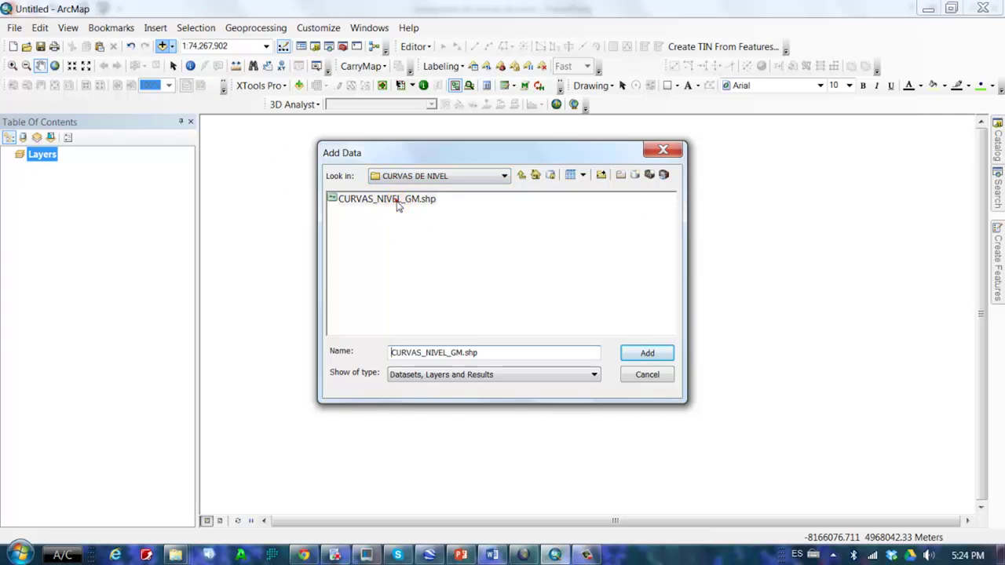
pyautogui.click(647, 353)
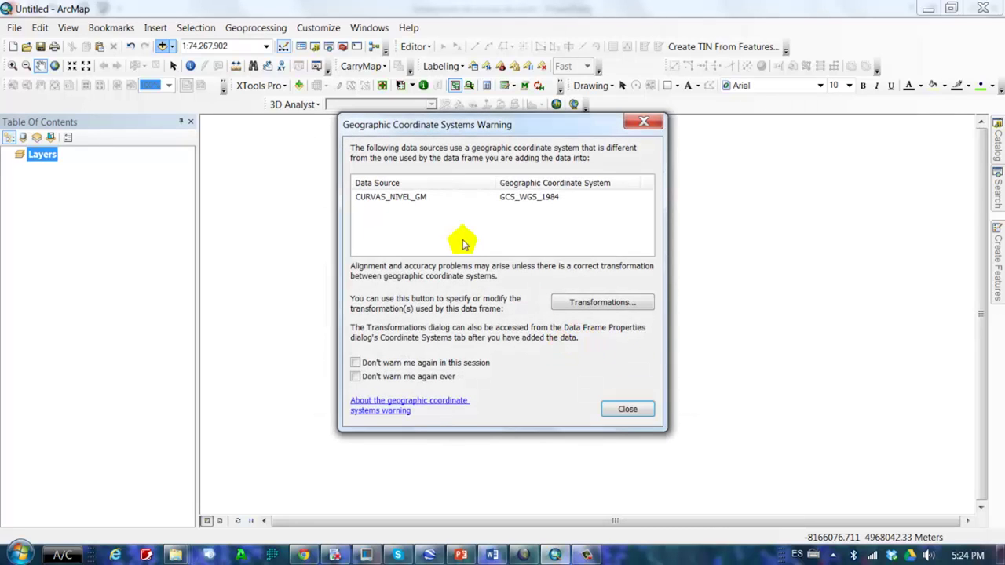
pyautogui.click(602, 303)
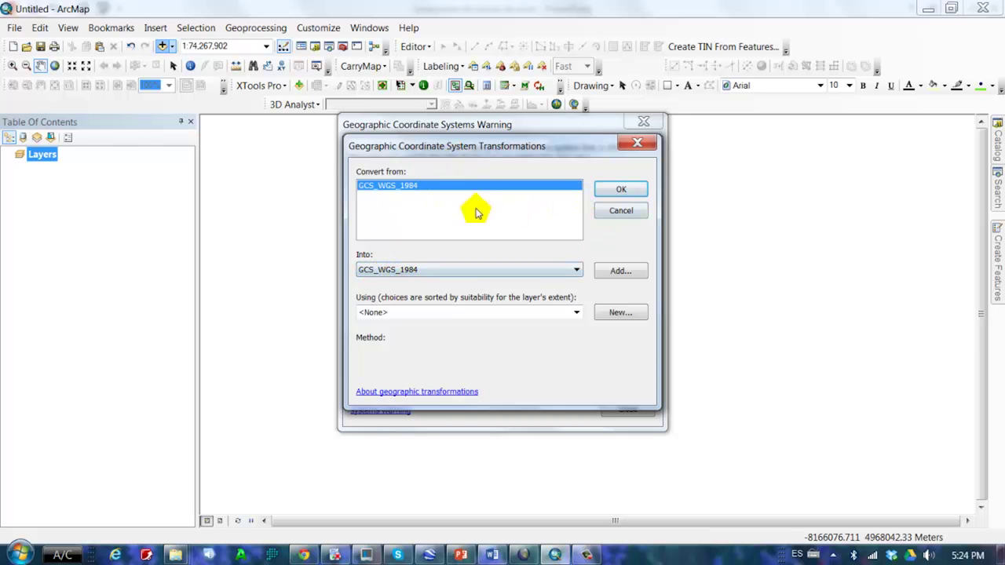
pyautogui.click(621, 190)
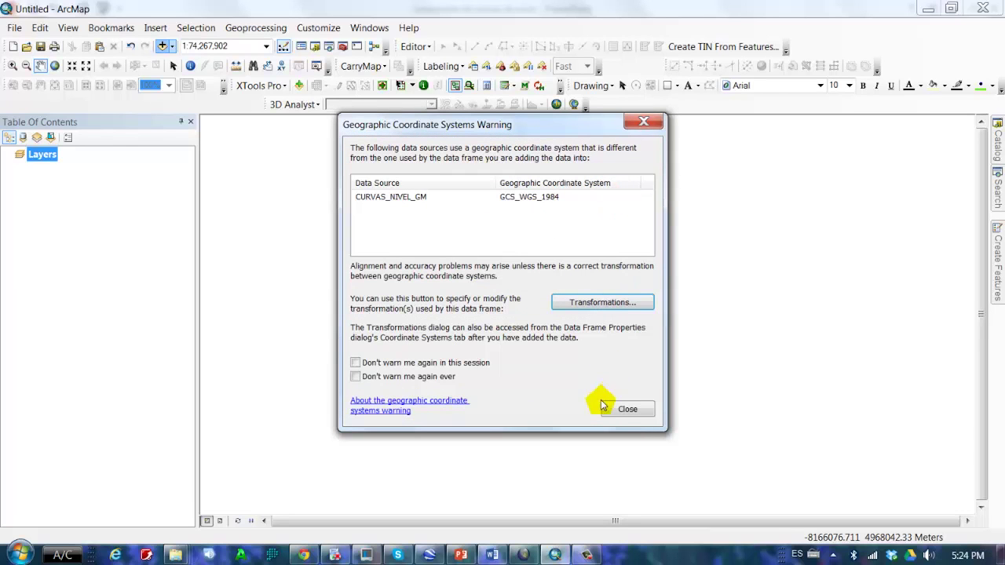
pyautogui.click(626, 408)
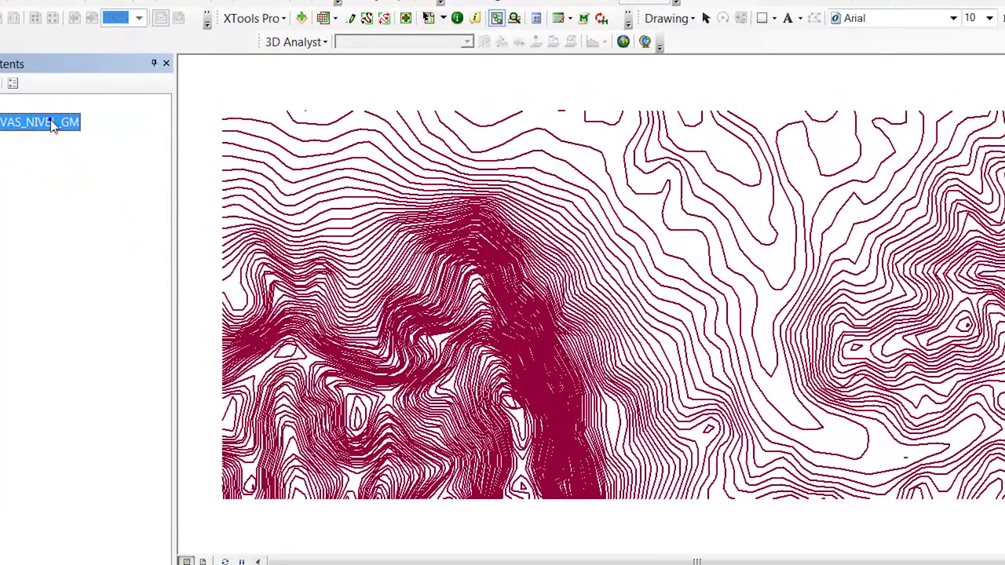
# Open the attribute table of the CURVAS_NIVEL_GM layer and look over its elevation values.
pyautogui.rightClick(52, 126)
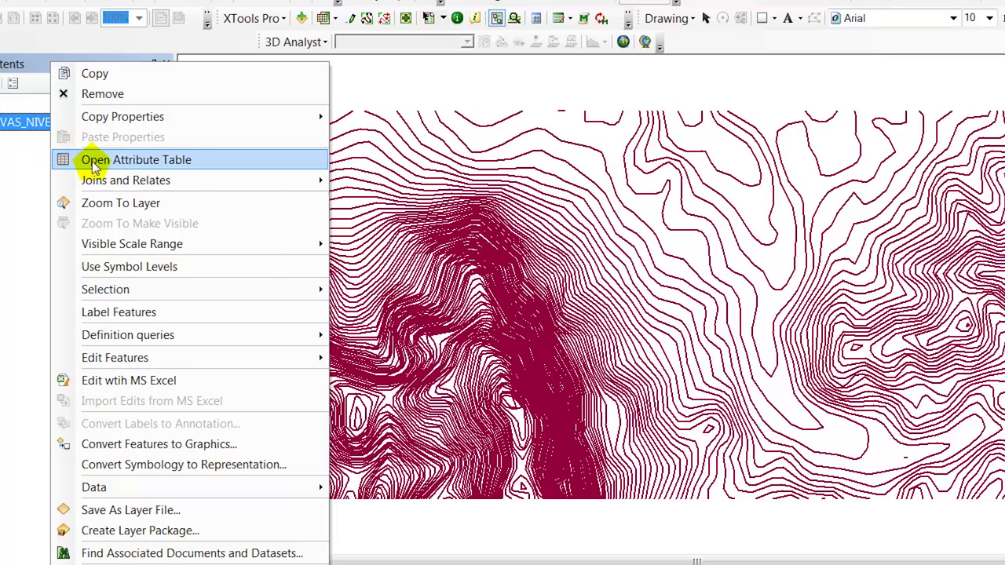
pyautogui.click(161, 160)
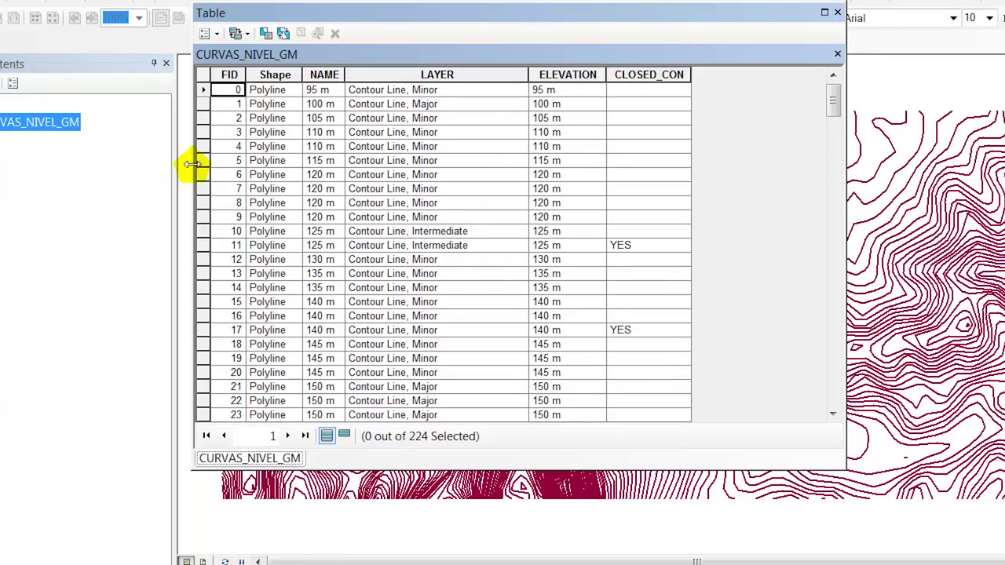
pyautogui.click(553, 104)
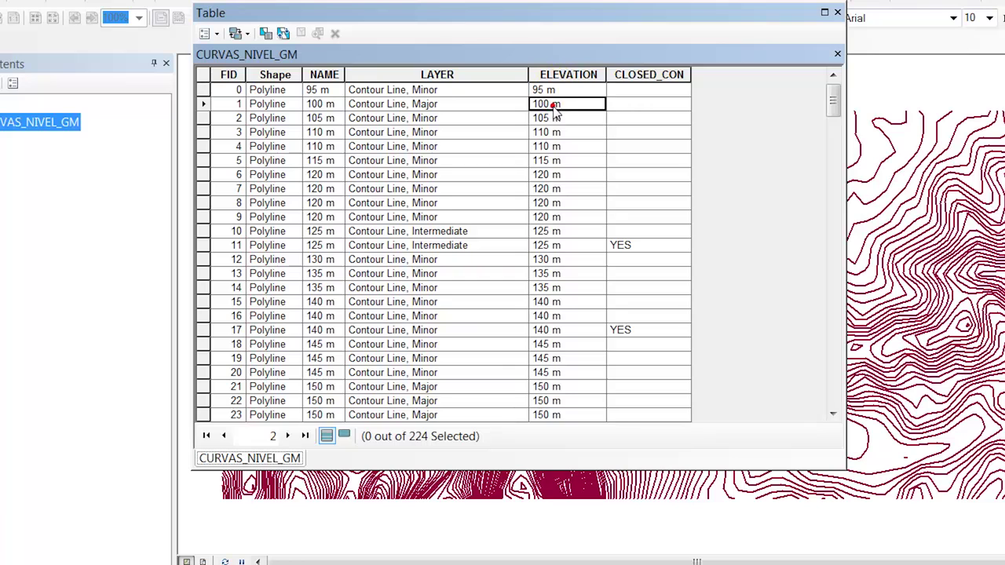
pyautogui.moveTo(833, 101); pyautogui.dragTo(872, 76)
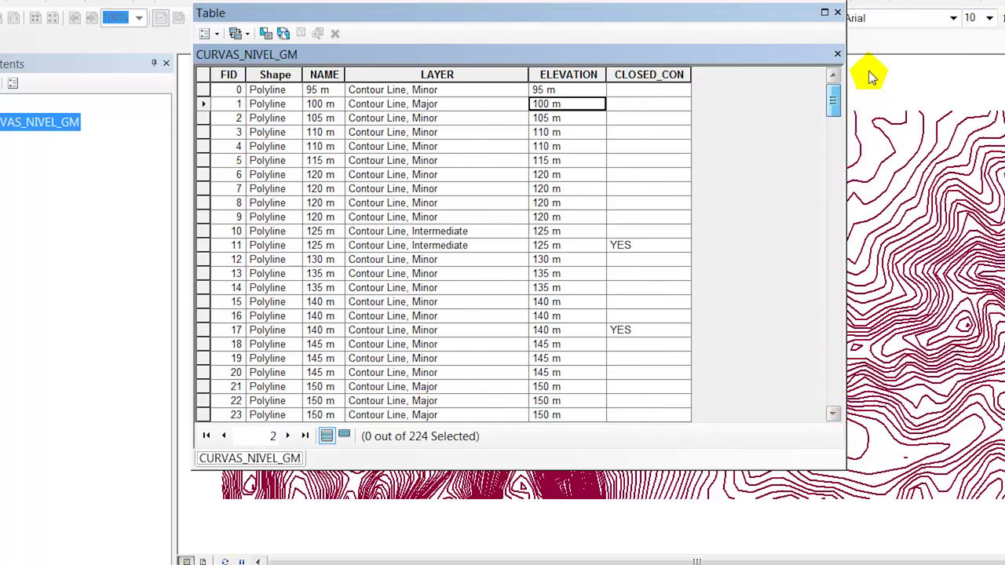
# Check the data type and length of the ELEVATION field in its field properties.
pyautogui.click(574, 73)
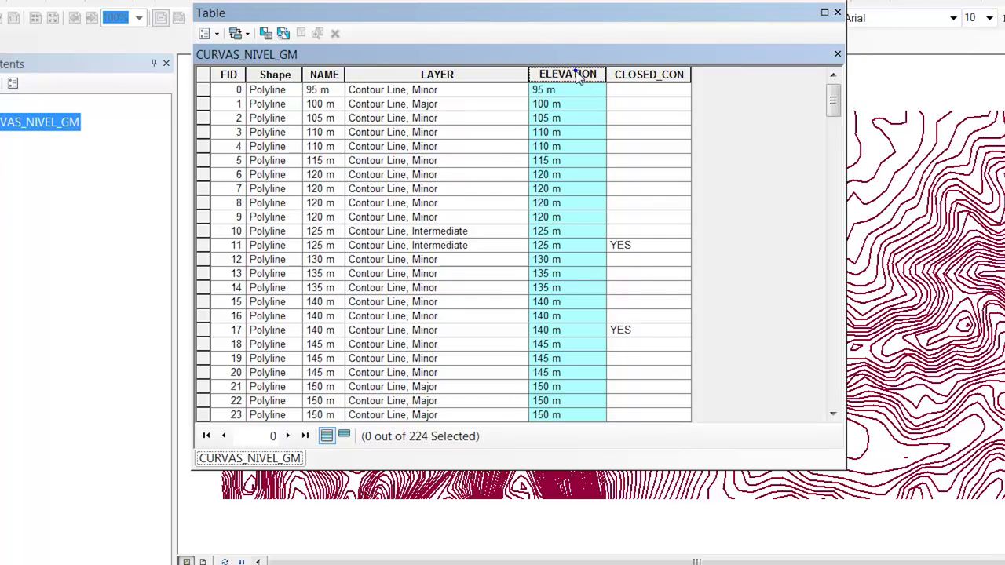
pyautogui.rightClick(577, 75)
pyautogui.click(633, 323)
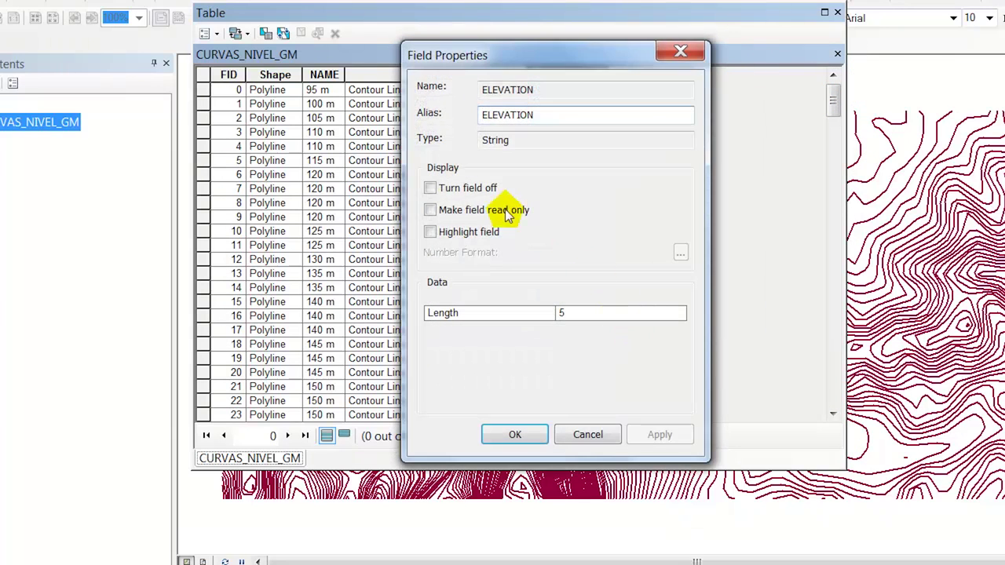
pyautogui.doubleClick(513, 139)
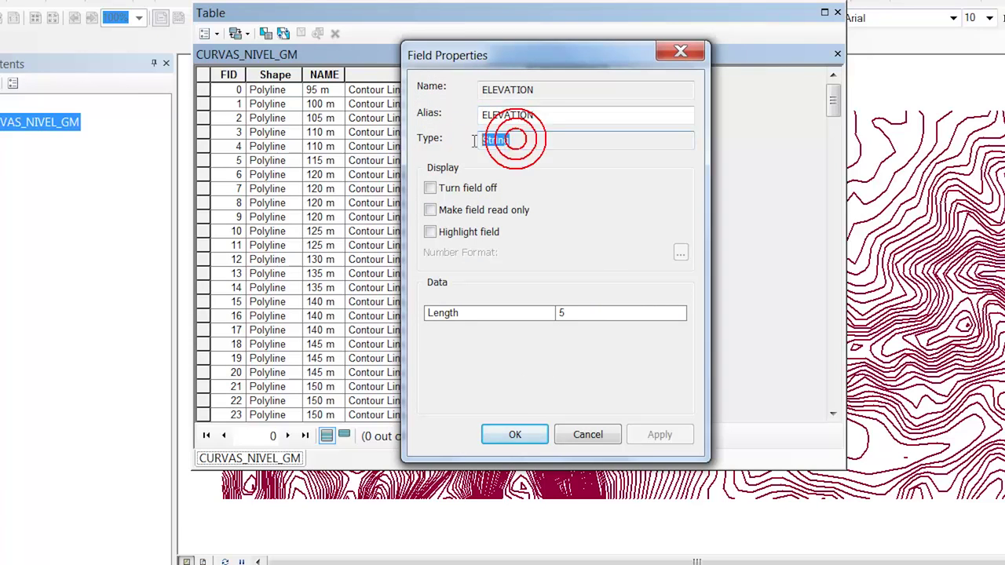
pyautogui.click(531, 141)
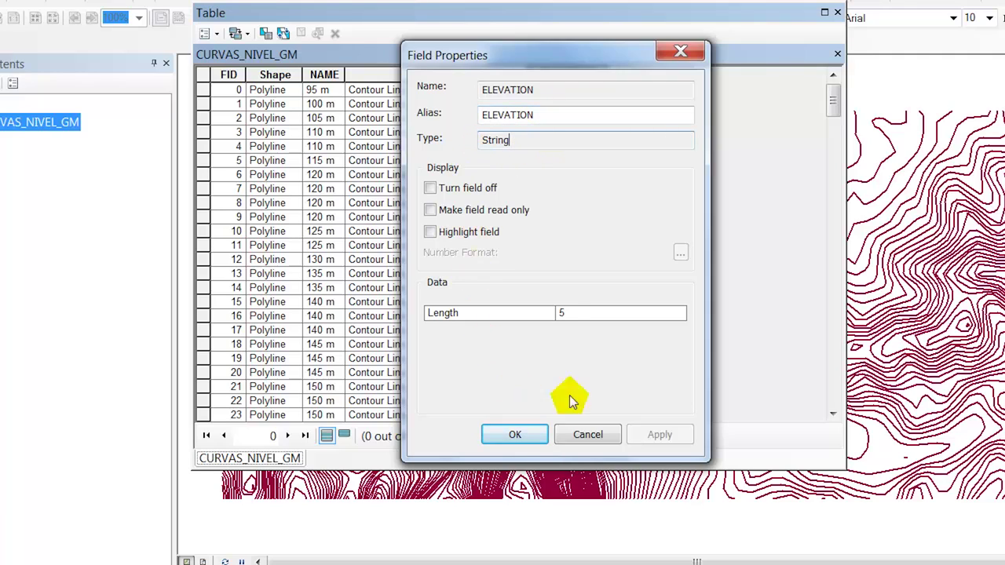
pyautogui.click(515, 431)
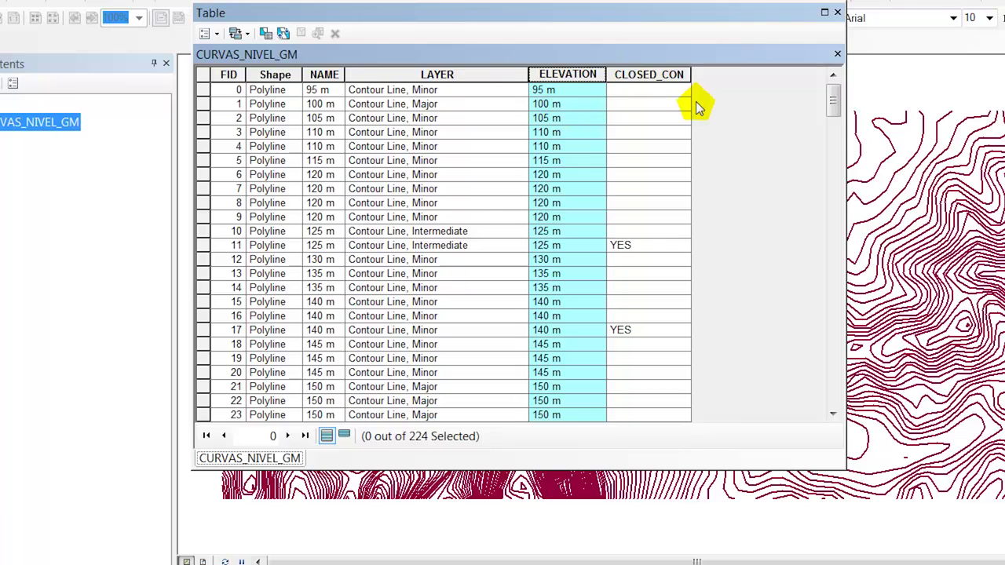
# Add a text field named ELEV1 with a length of 5 to the contour attribute table.
pyautogui.click(205, 35)
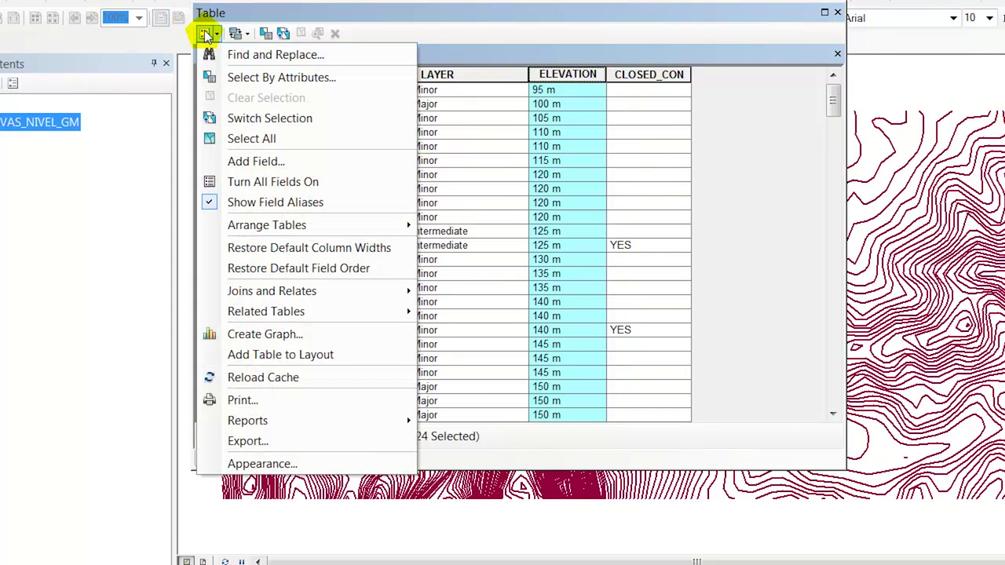
pyautogui.click(255, 163)
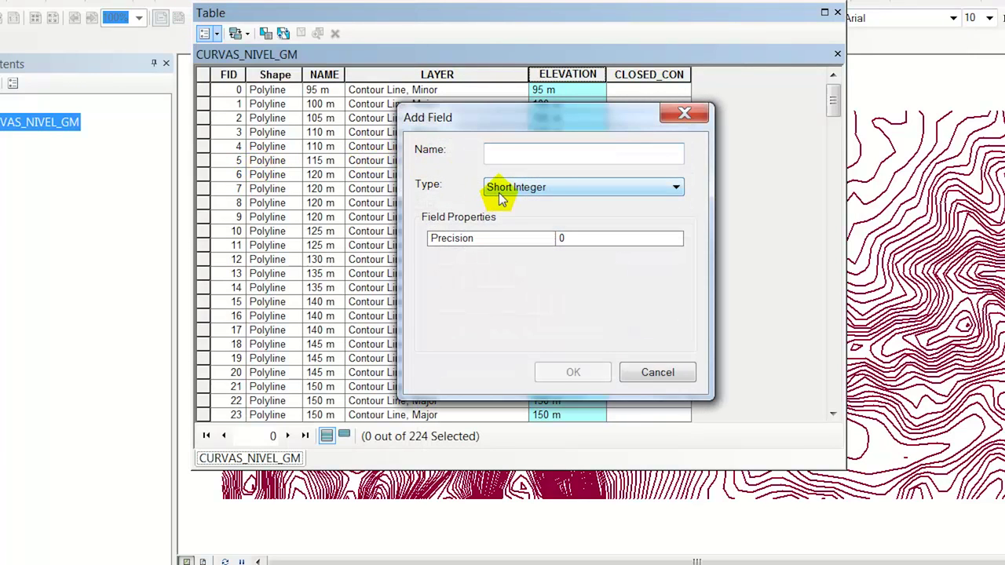
pyautogui.write('ELEV1')
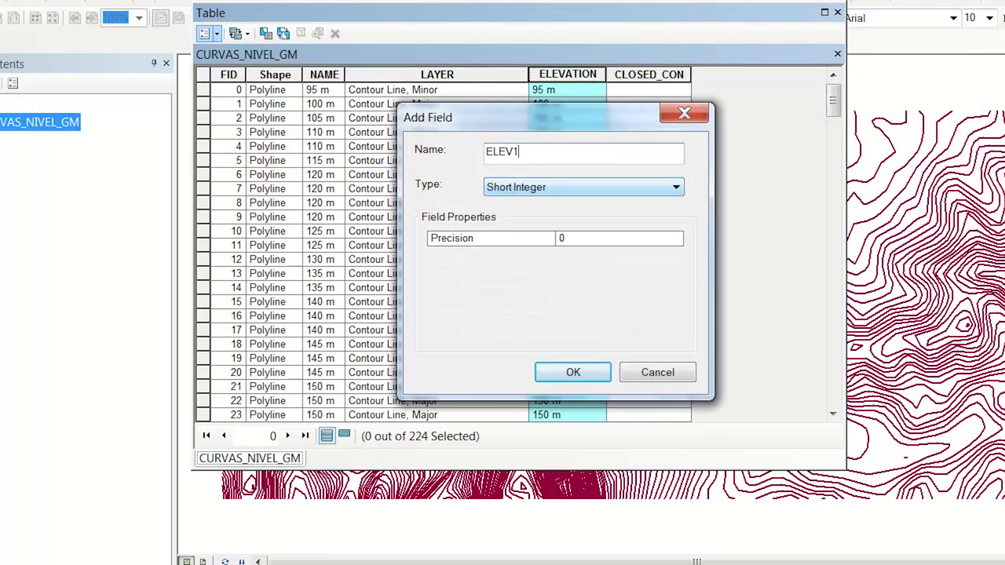
pyautogui.click(675, 189)
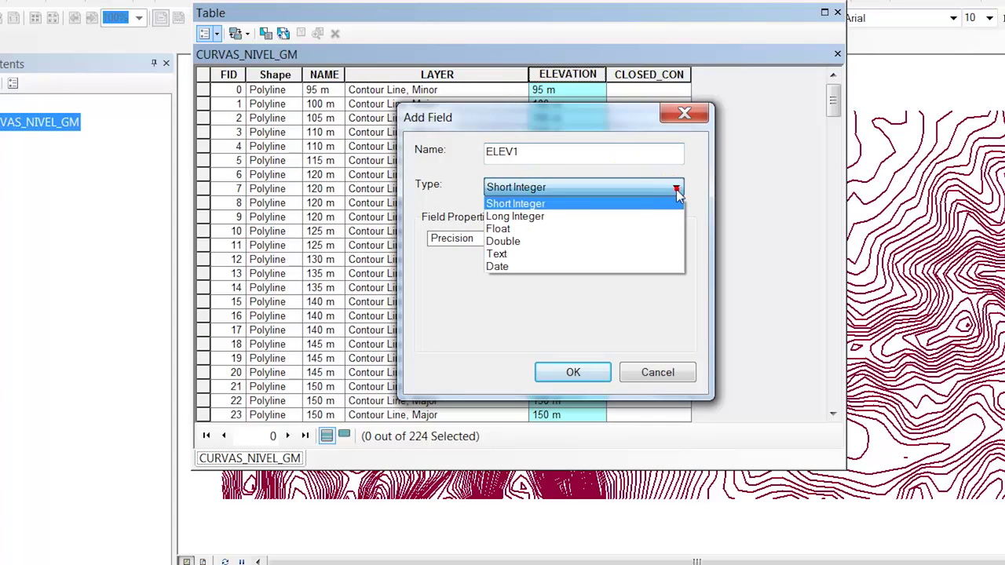
pyautogui.click(519, 256)
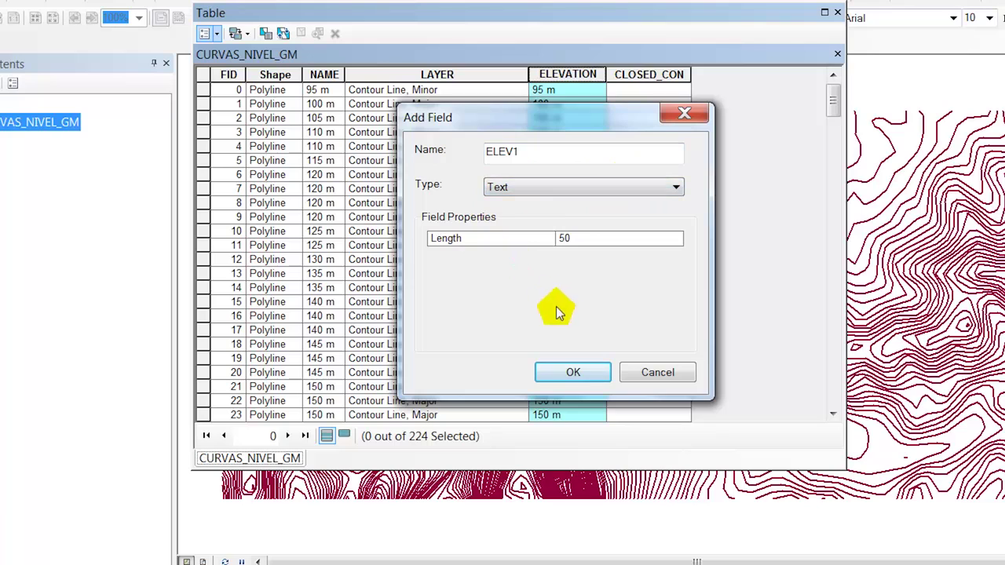
pyautogui.click(586, 244)
pyautogui.doubleClick(581, 245)
pyautogui.write('8')
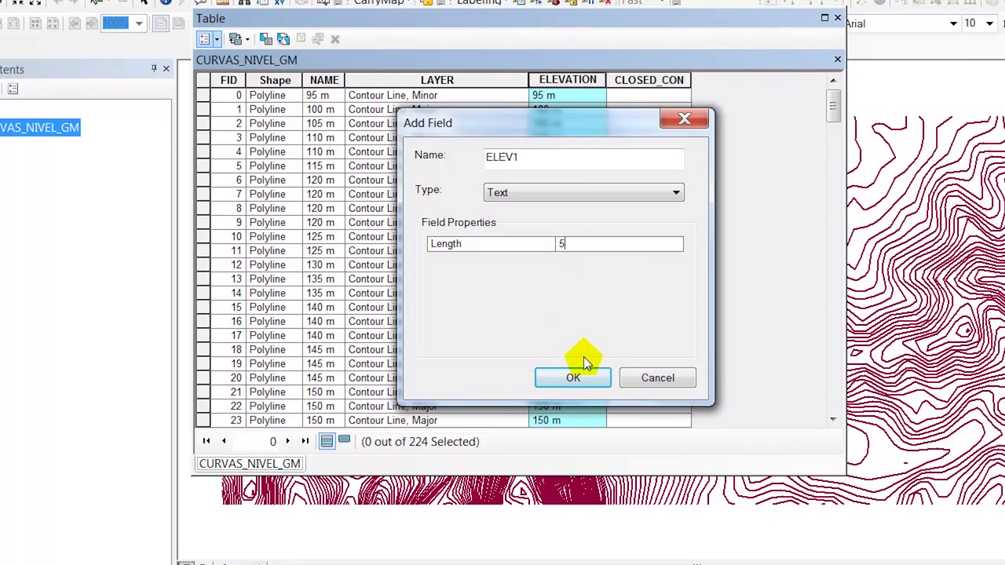
pyautogui.click(574, 373)
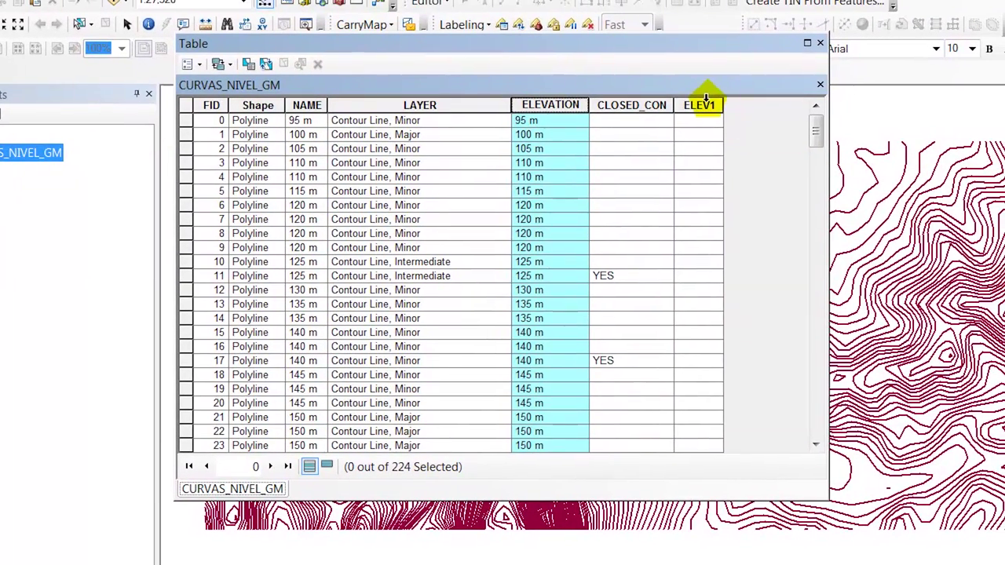
# Check the type and length of the ELEV1 field in its field properties.
pyautogui.click(714, 94)
pyautogui.rightClick(712, 99)
pyautogui.click(758, 346)
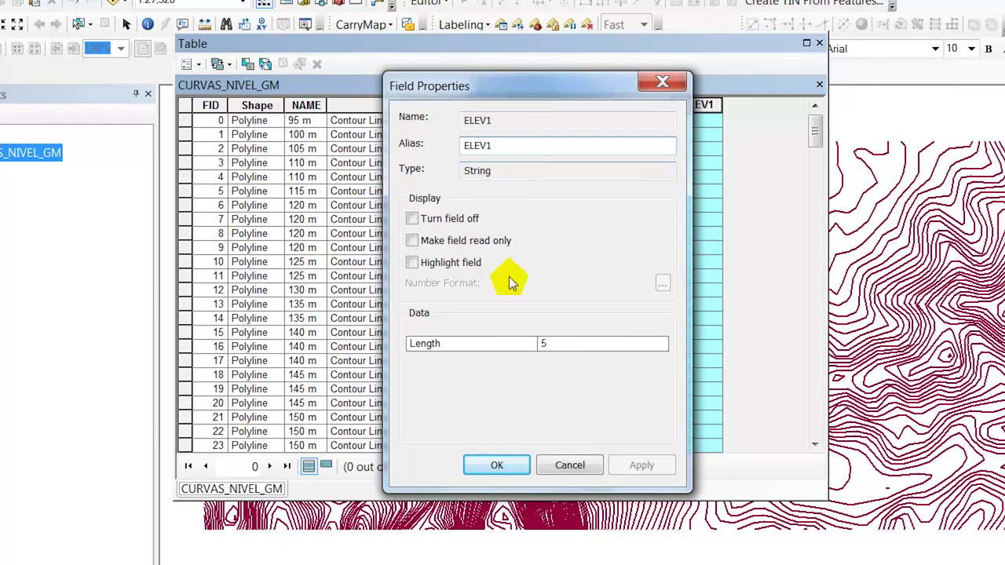
pyautogui.click(491, 465)
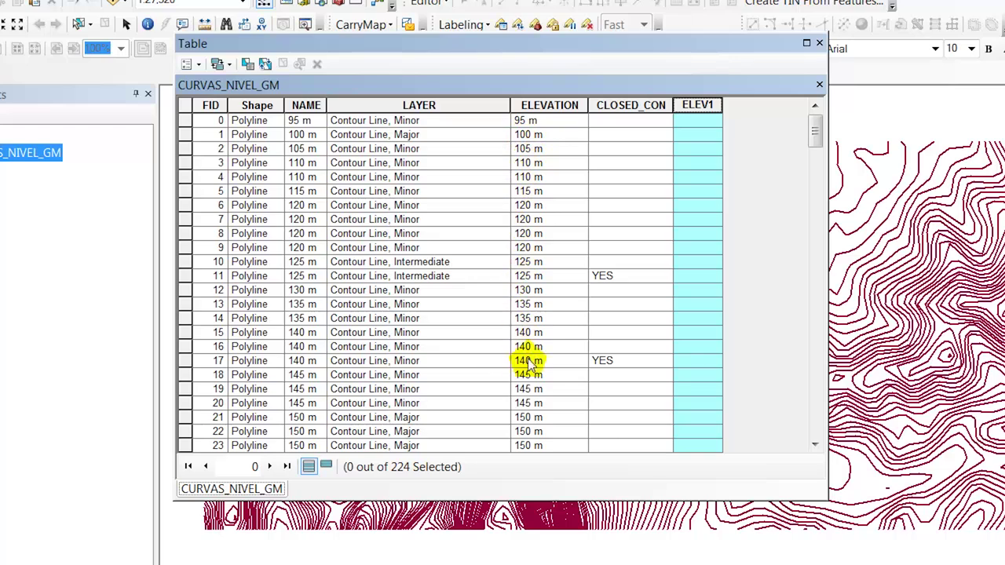
# Calculate the ELEV1 field with the VB Script string expression Left( [ELEVATION],3 ) to extract the elevation digits.
pyautogui.rightClick(695, 110)
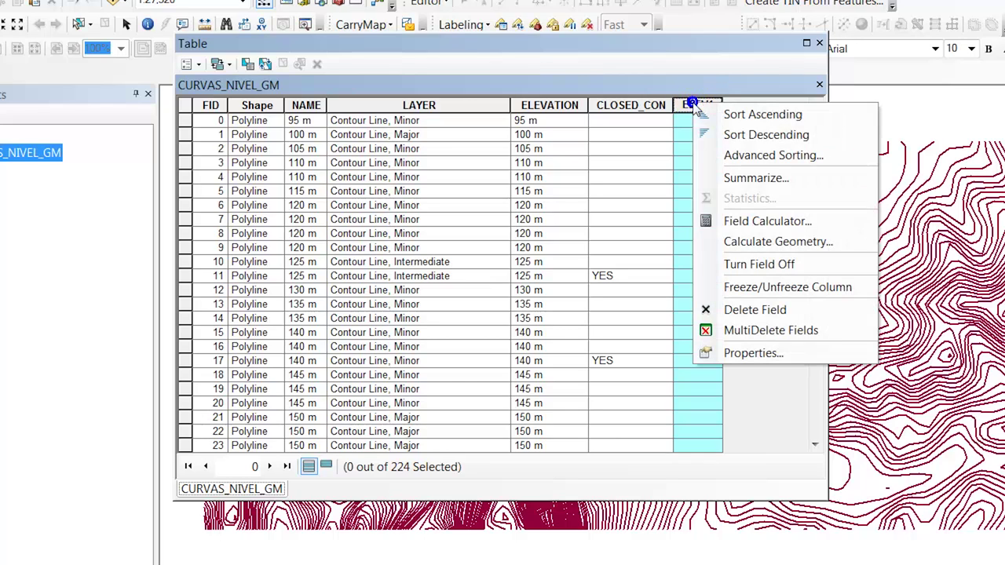
pyautogui.click(754, 223)
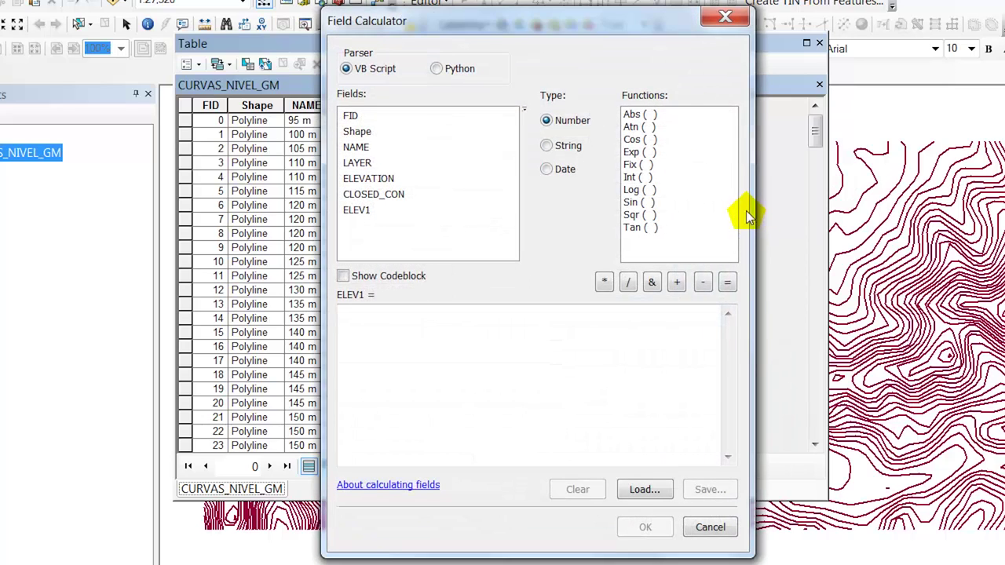
pyautogui.click(550, 149)
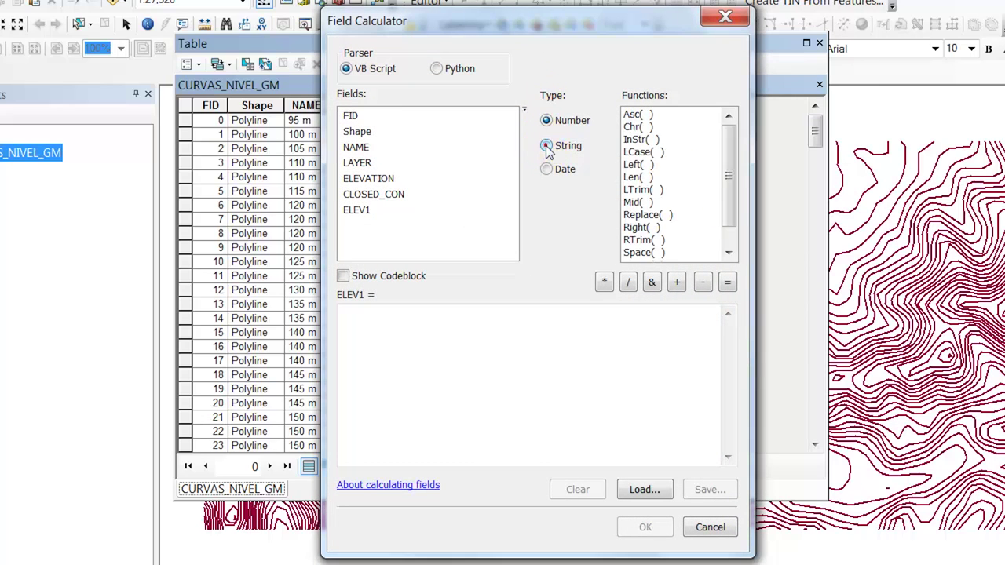
pyautogui.doubleClick(635, 165)
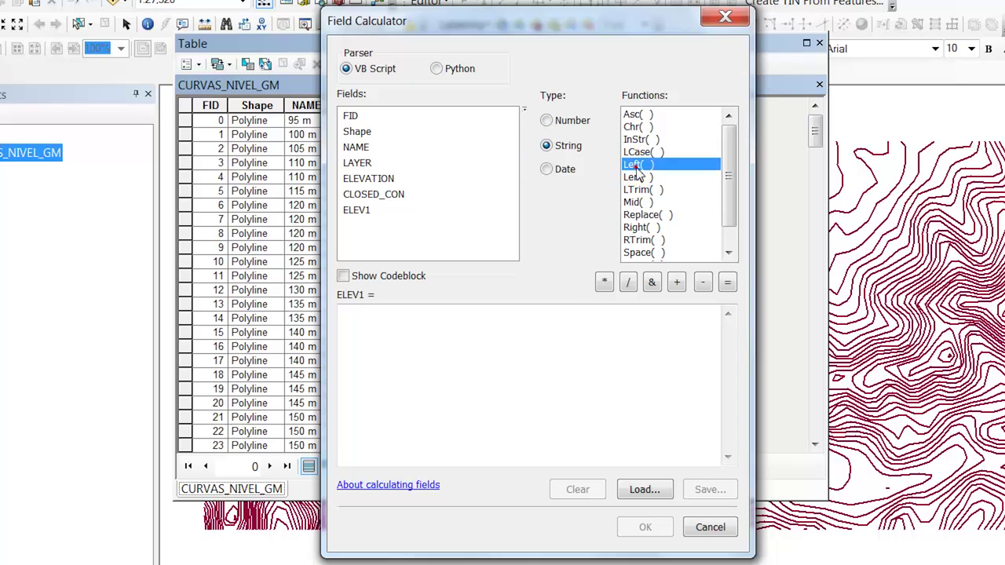
pyautogui.click(367, 312)
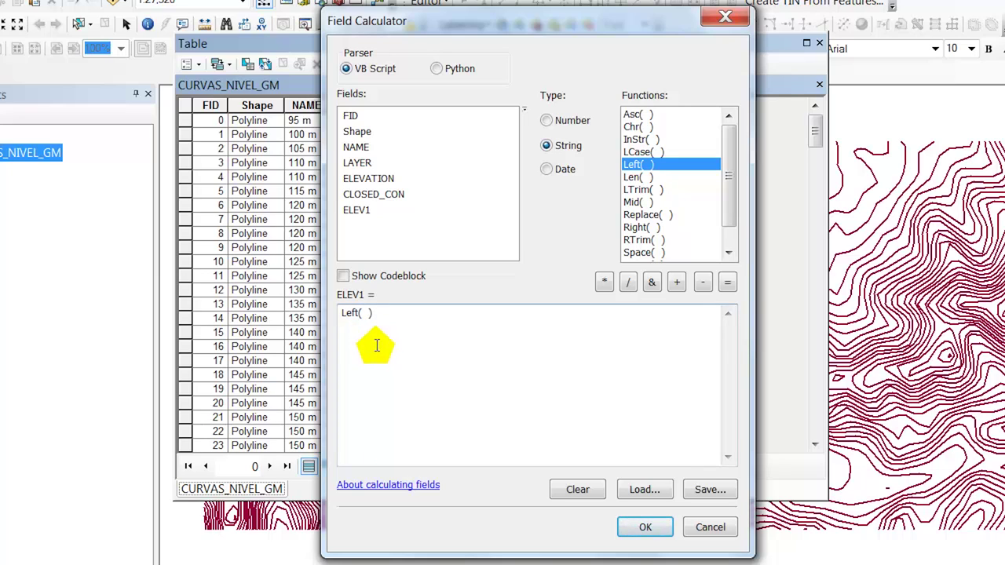
pyautogui.click(376, 179)
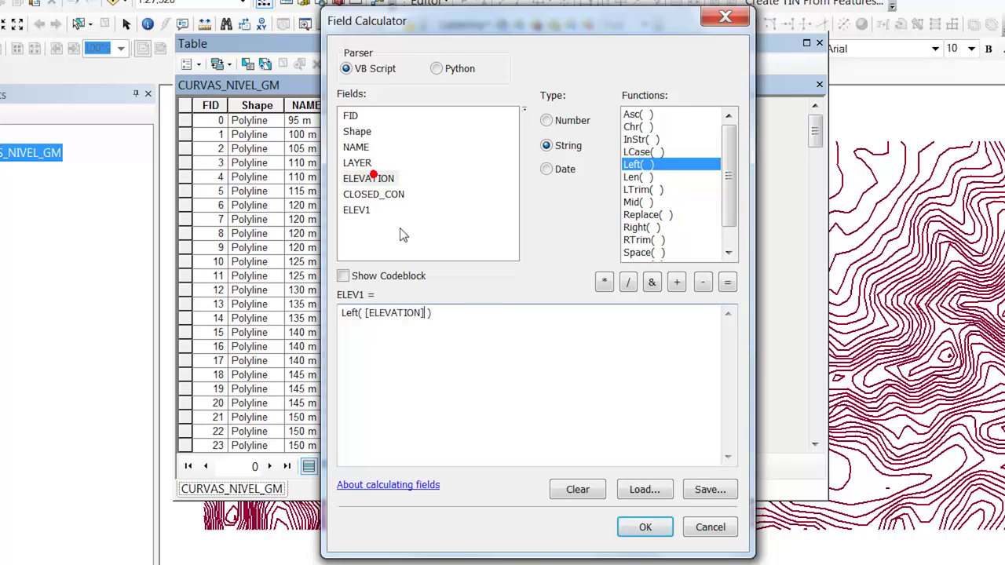
pyautogui.write(',3')
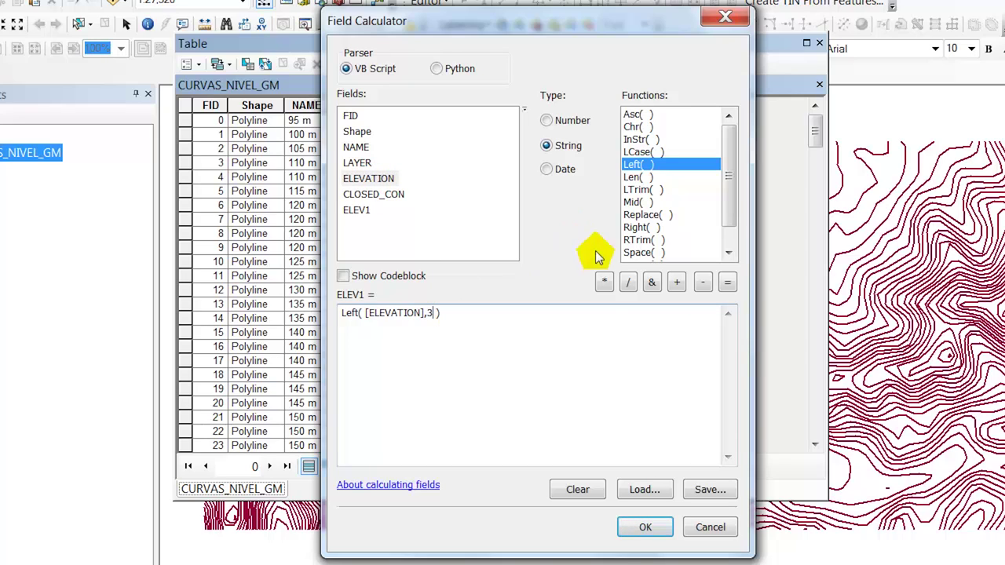
pyautogui.click(647, 527)
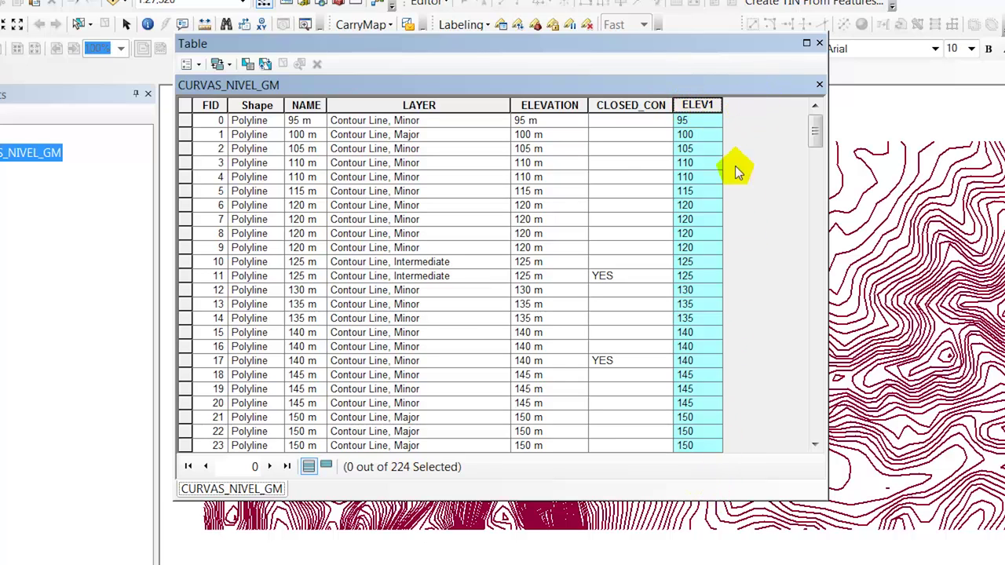
# Add a field named ELEV2 of type Double to the contour attribute table.
pyautogui.click(190, 65)
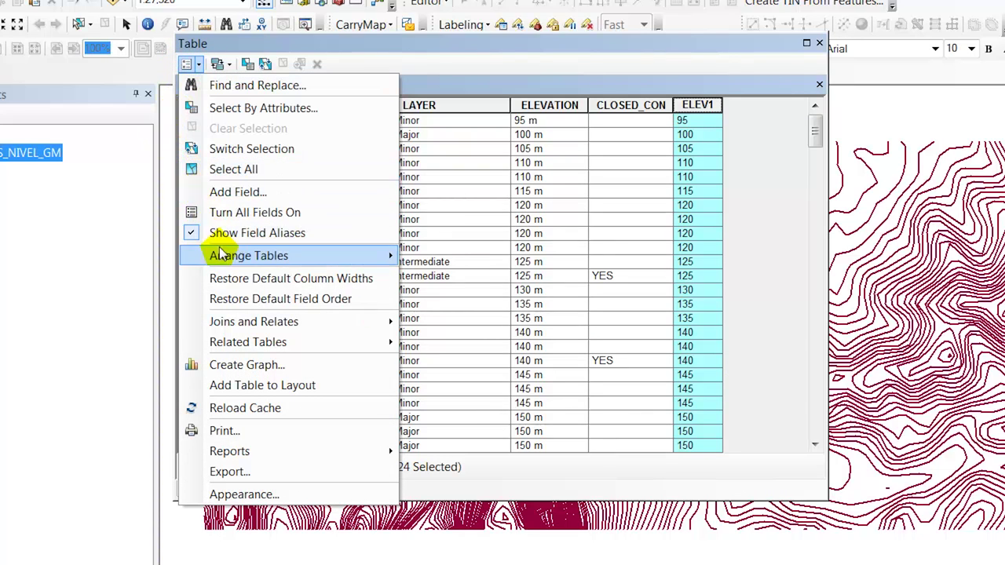
pyautogui.click(218, 193)
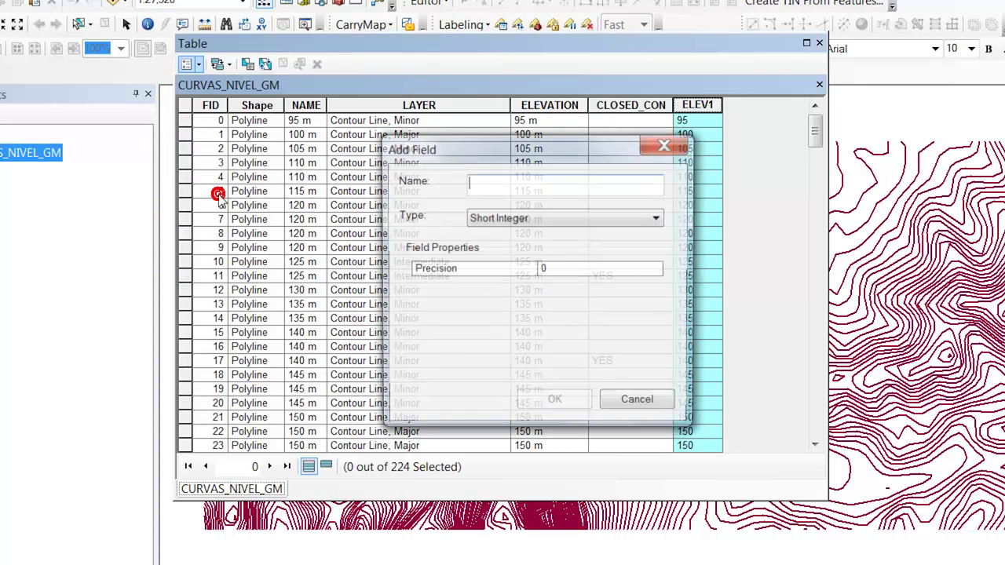
pyautogui.write('ELEV2')
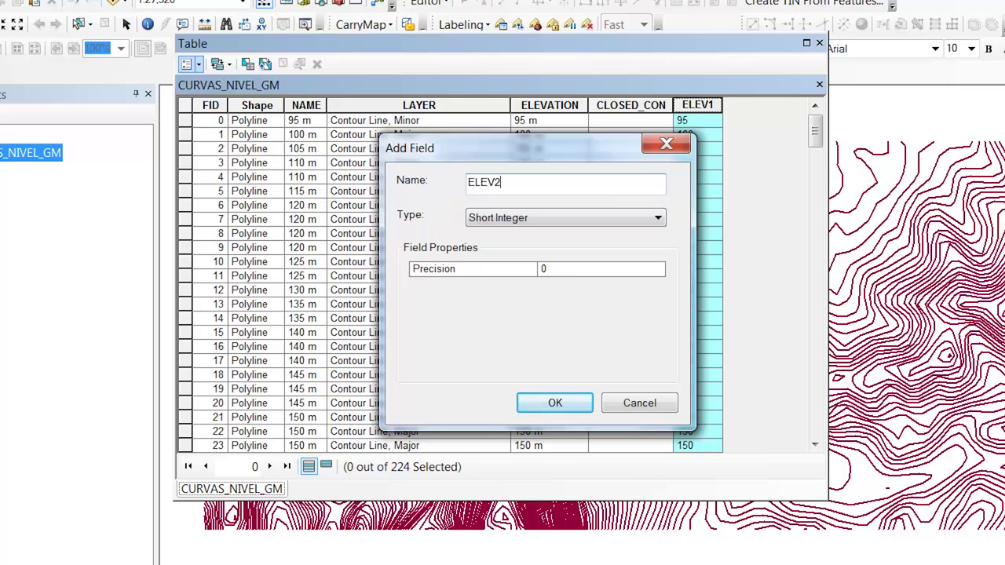
pyautogui.click(657, 219)
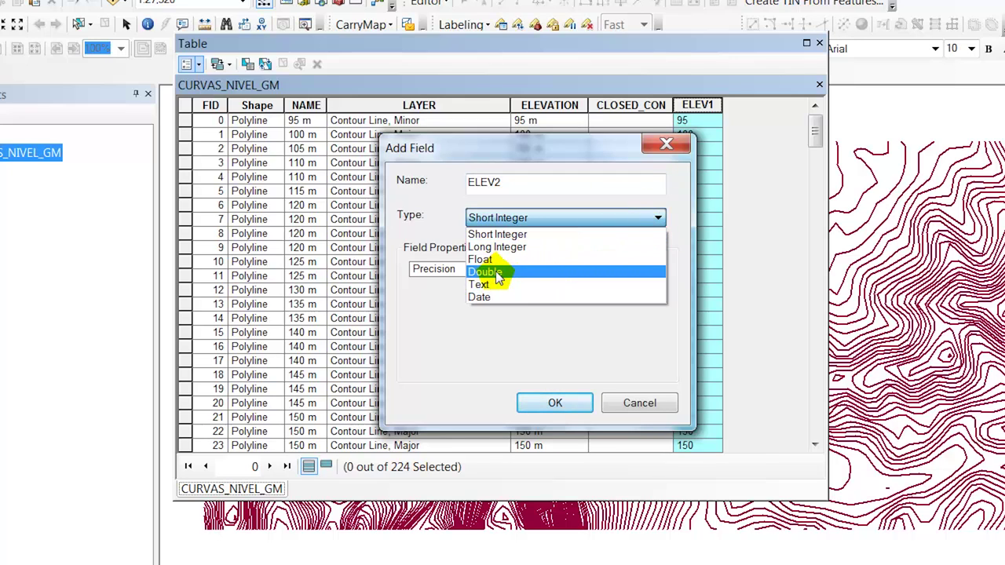
pyautogui.click(496, 274)
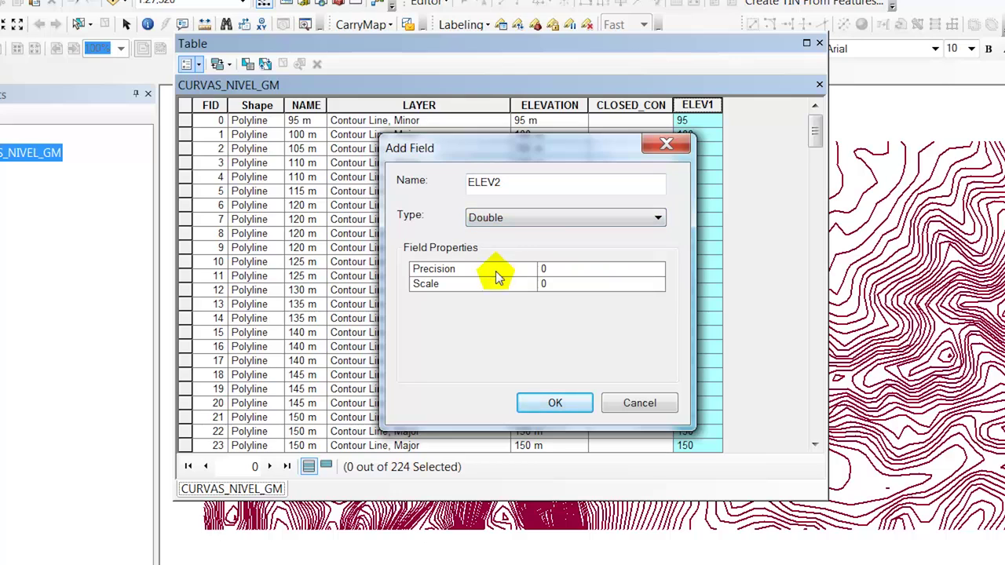
pyautogui.click(567, 405)
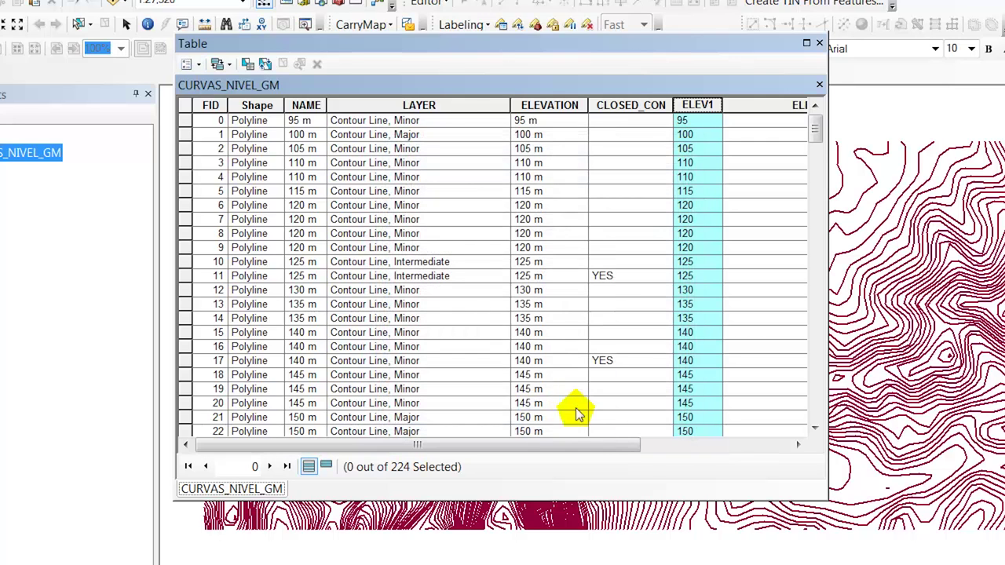
# Check the data type, precision and scale of the ELEV2 field in its field properties.
pyautogui.moveTo(584, 444); pyautogui.dragTo(717, 484)
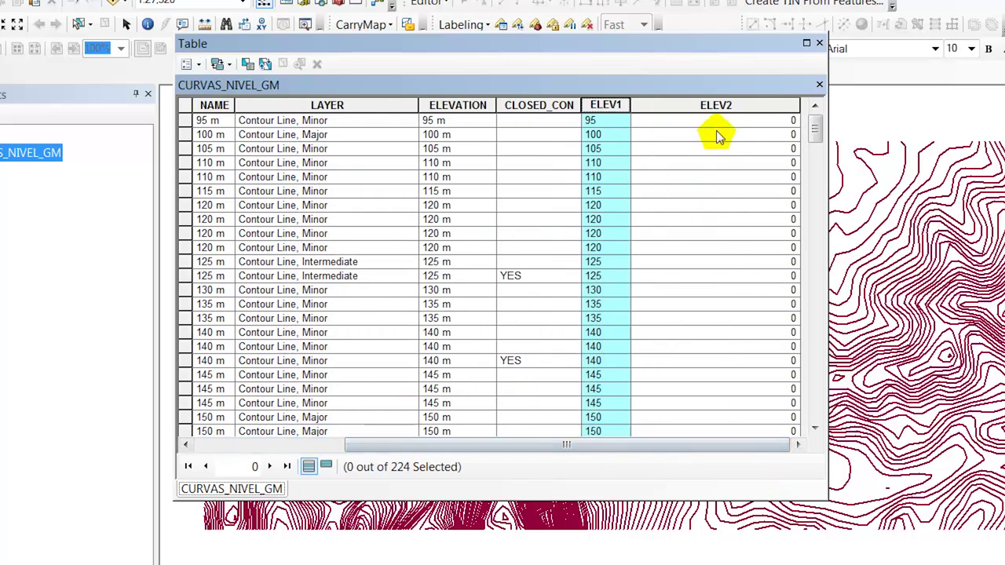
pyautogui.click(717, 104)
pyautogui.rightClick(717, 106)
pyautogui.click(770, 355)
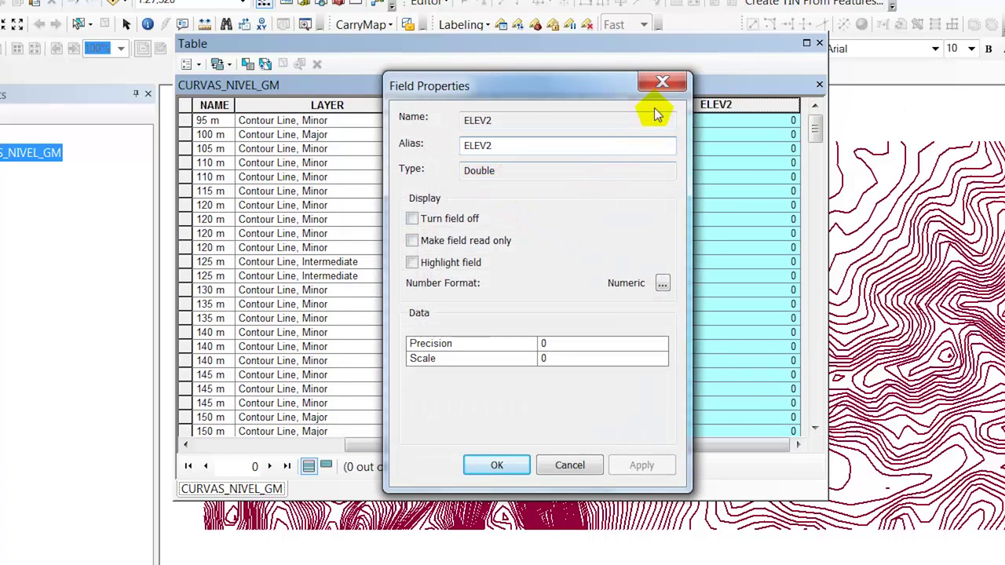
pyautogui.click(662, 81)
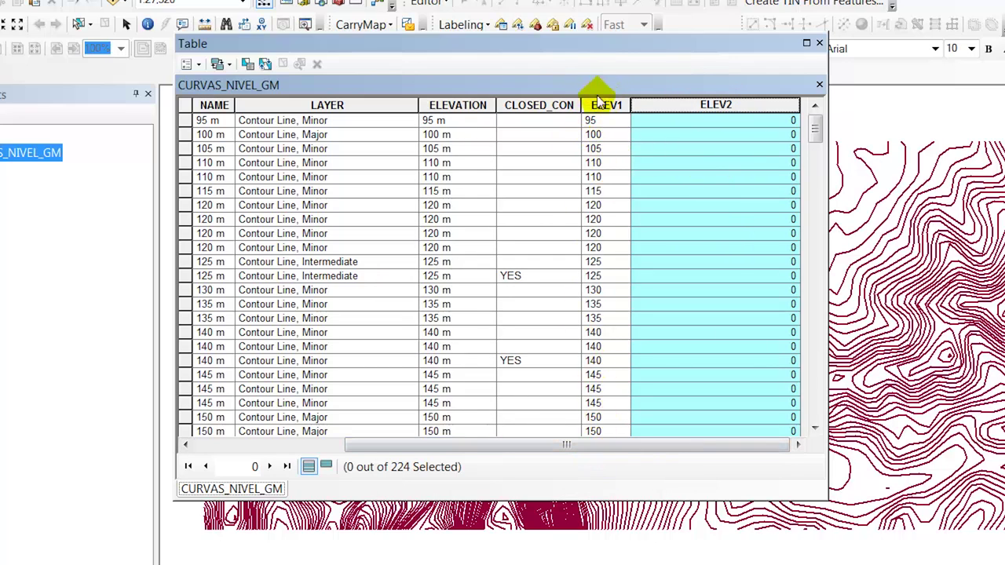
# Calculate the ELEV2 field with the expression Abs ( [ELEV1] ), replacing the leftover expression, and close the attribute table.
pyautogui.rightClick(708, 108)
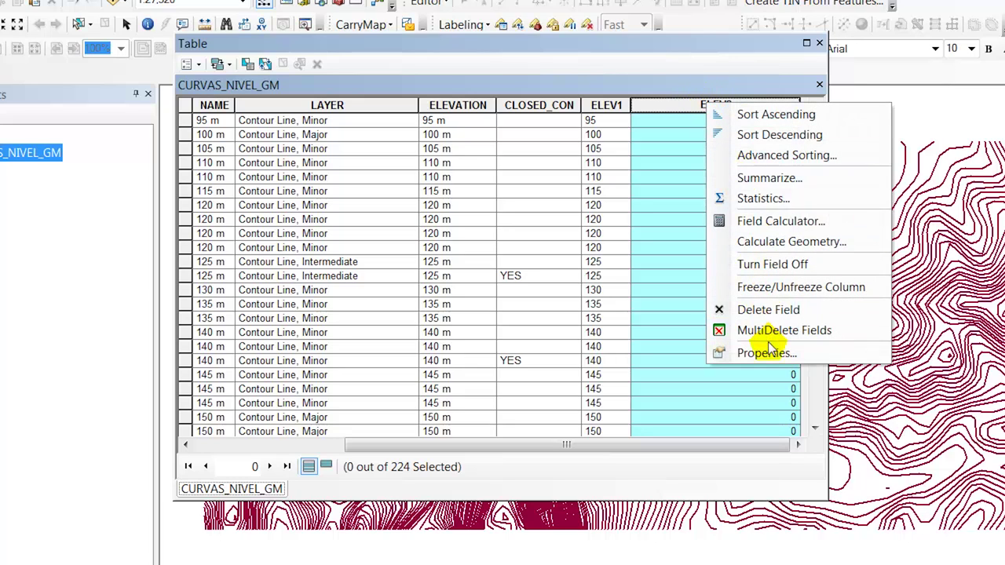
pyautogui.click(763, 222)
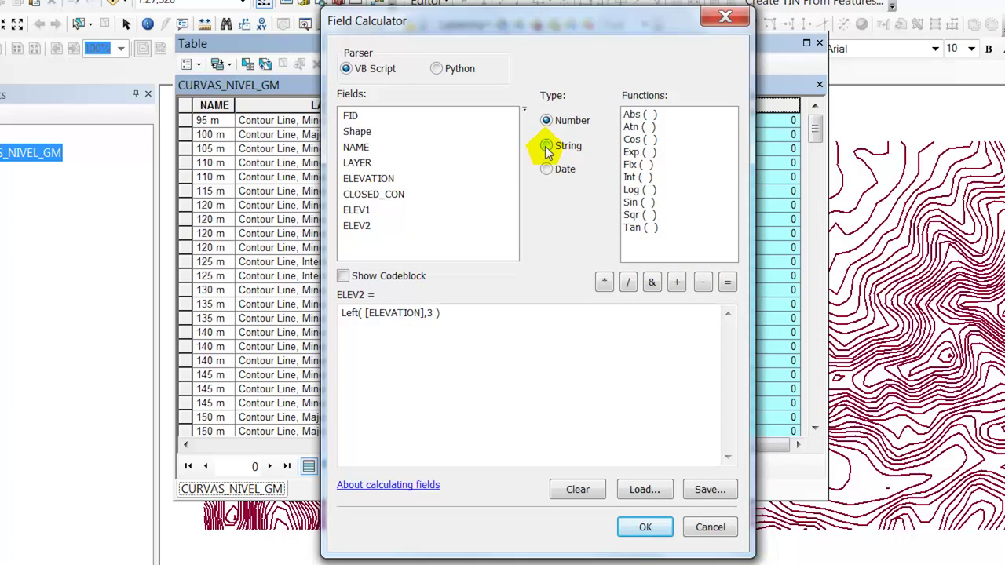
pyautogui.doubleClick(633, 115)
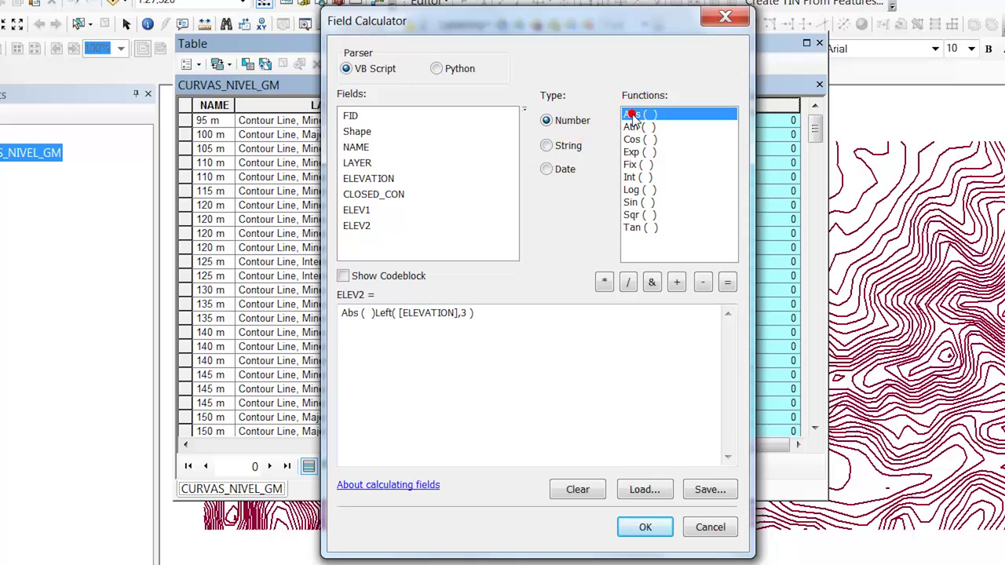
pyautogui.tripleClick(491, 312)
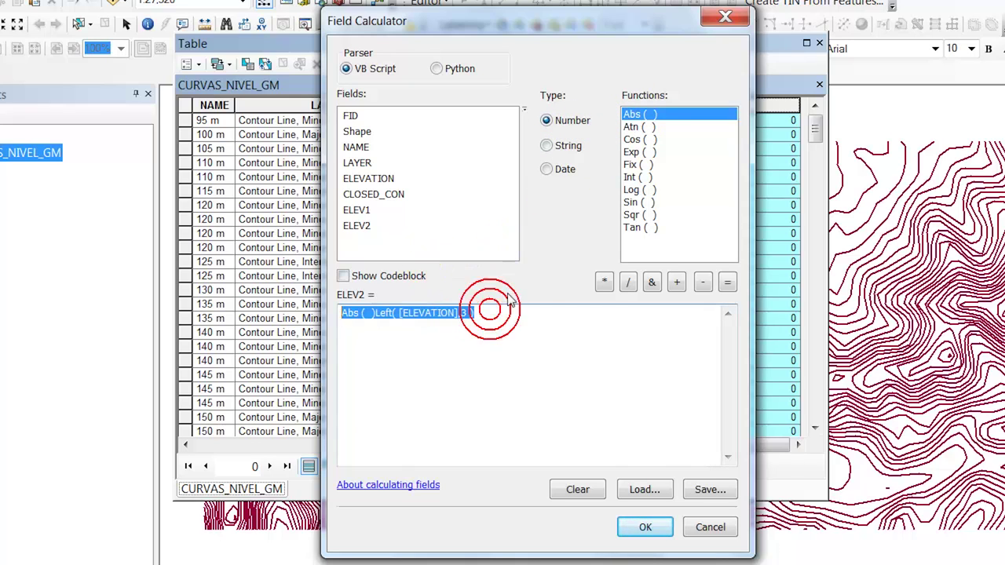
pyautogui.press('Delete')
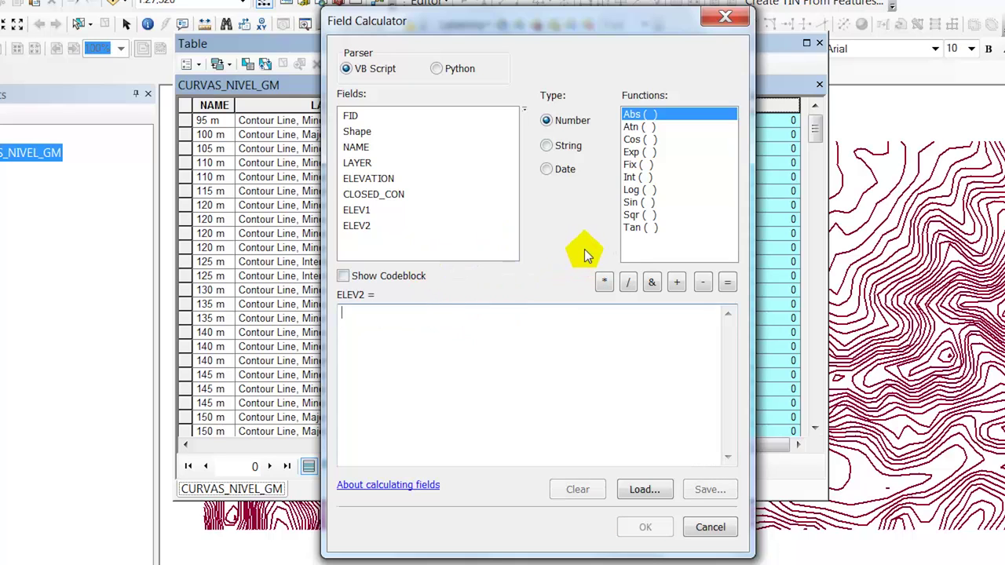
pyautogui.doubleClick(643, 116)
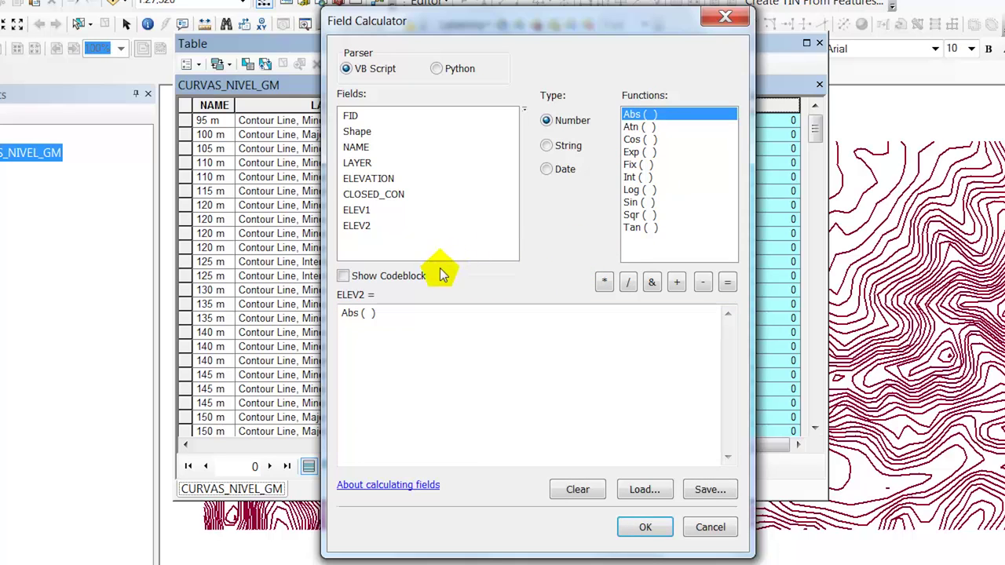
pyautogui.doubleClick(356, 211)
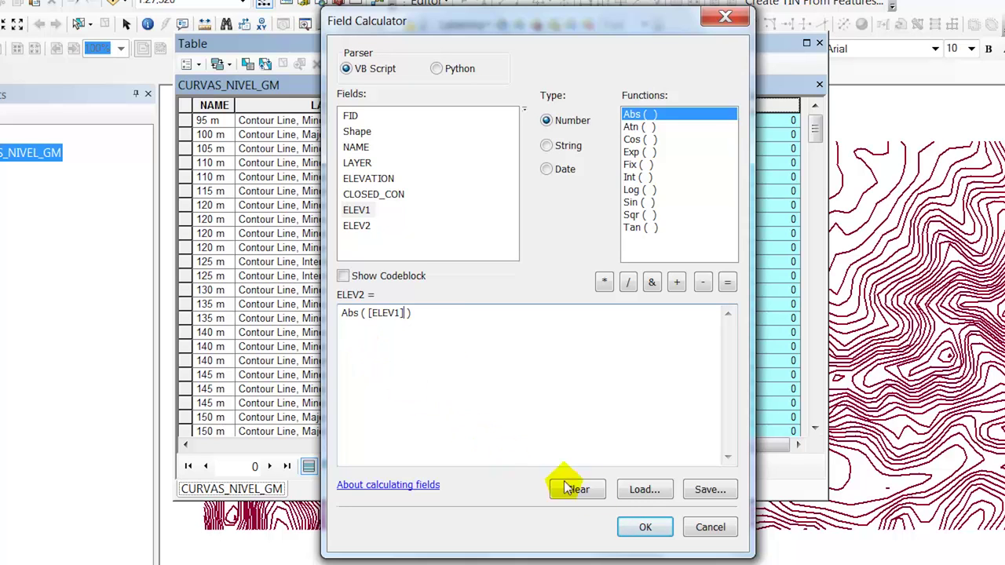
pyautogui.click(636, 525)
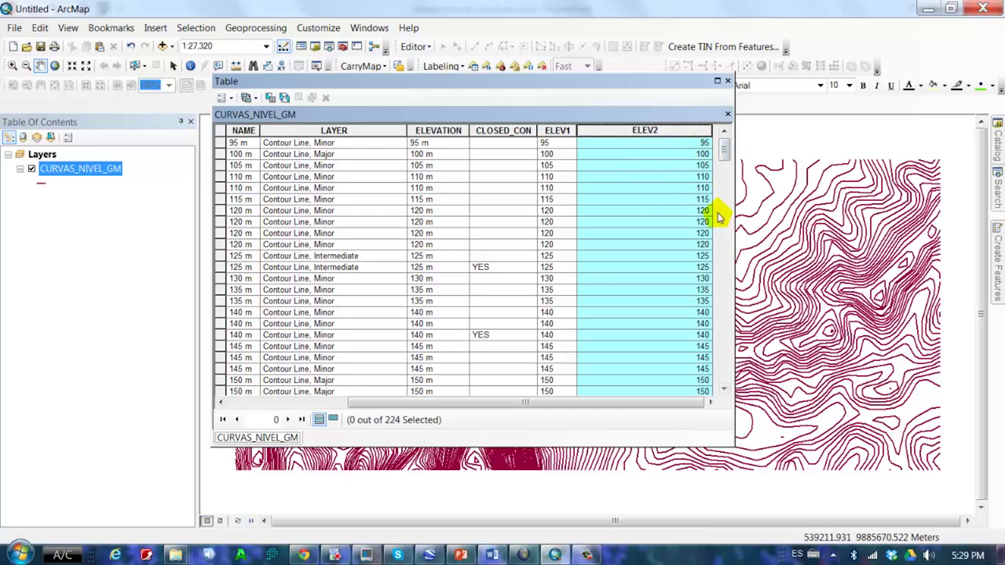
pyautogui.click(727, 84)
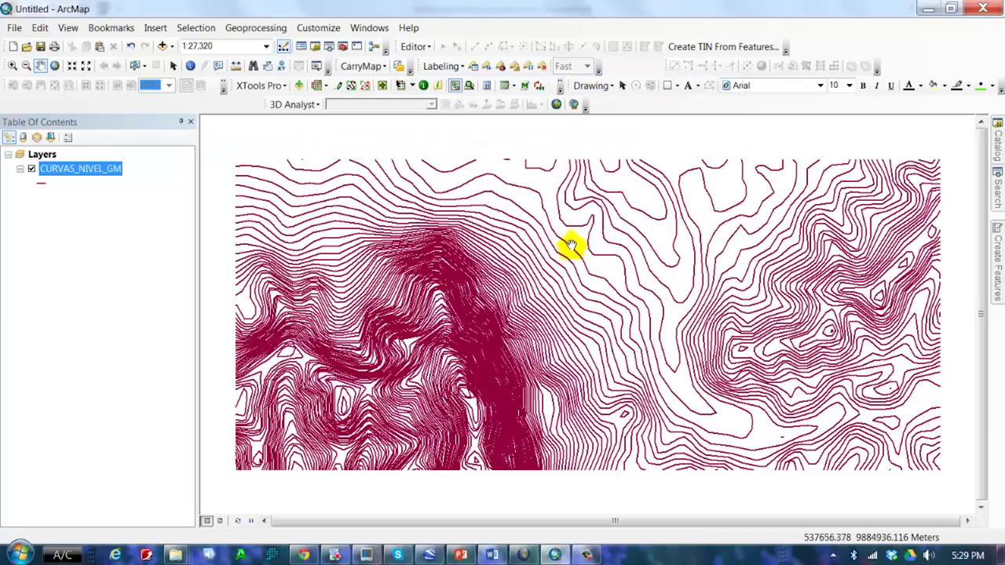
# Create a TIN named tin from the CURVAS_NIVEL_GM layer, using ELEV2 as the height source and hard line triangulation.
pyautogui.moveTo(506, 264); pyautogui.dragTo(518, 265)
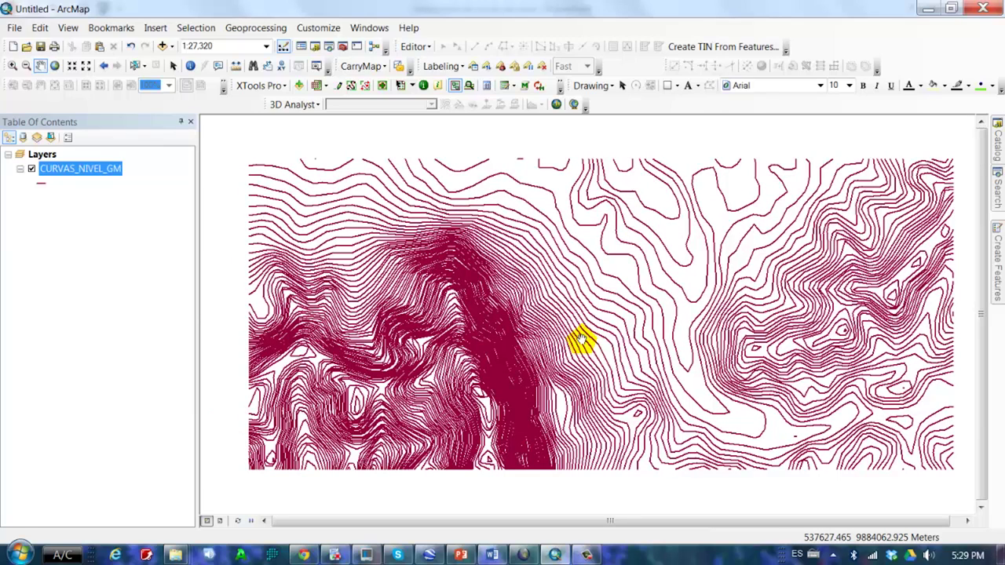
pyautogui.moveTo(581, 340); pyautogui.dragTo(552, 326)
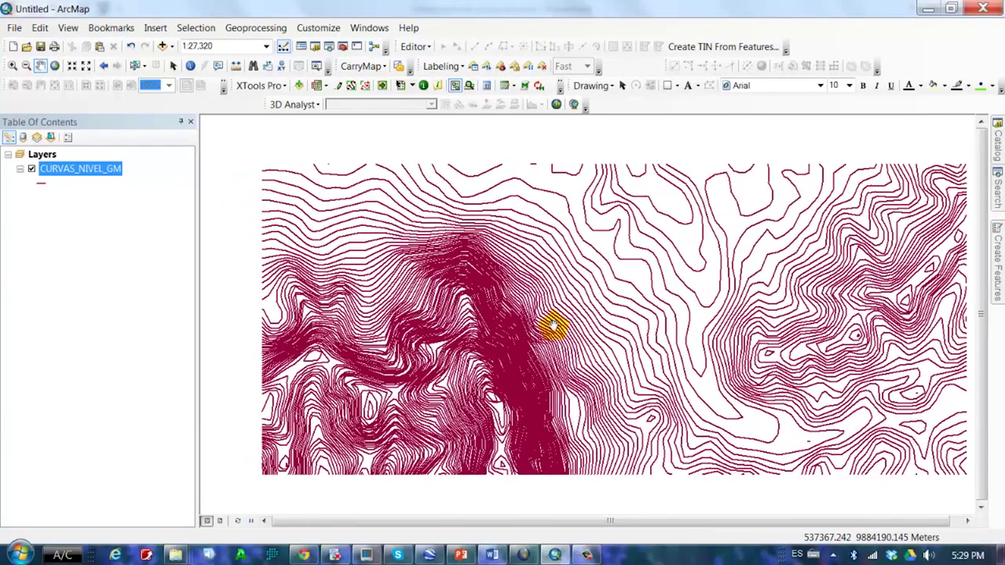
pyautogui.moveTo(645, 241); pyautogui.dragTo(628, 229)
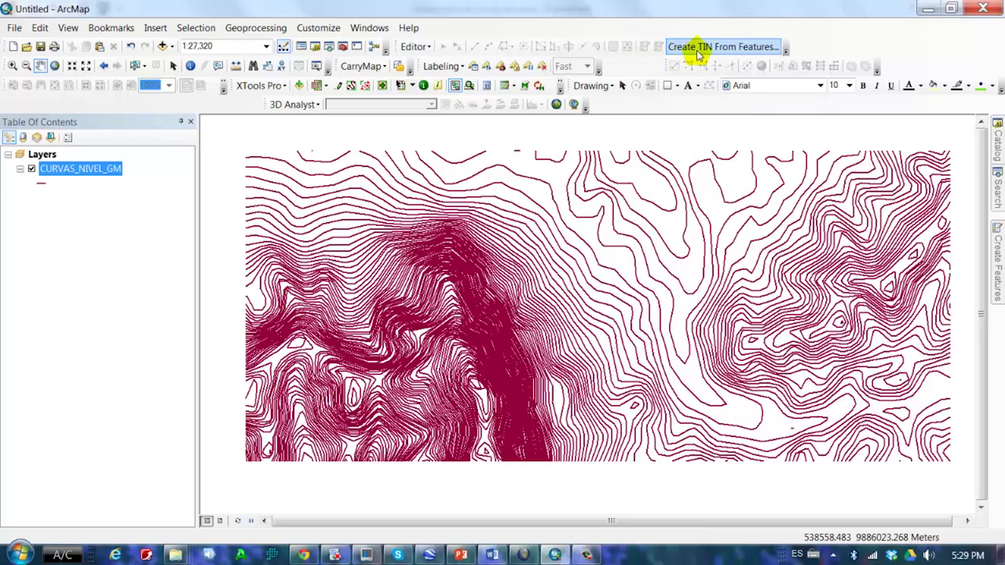
pyautogui.click(746, 49)
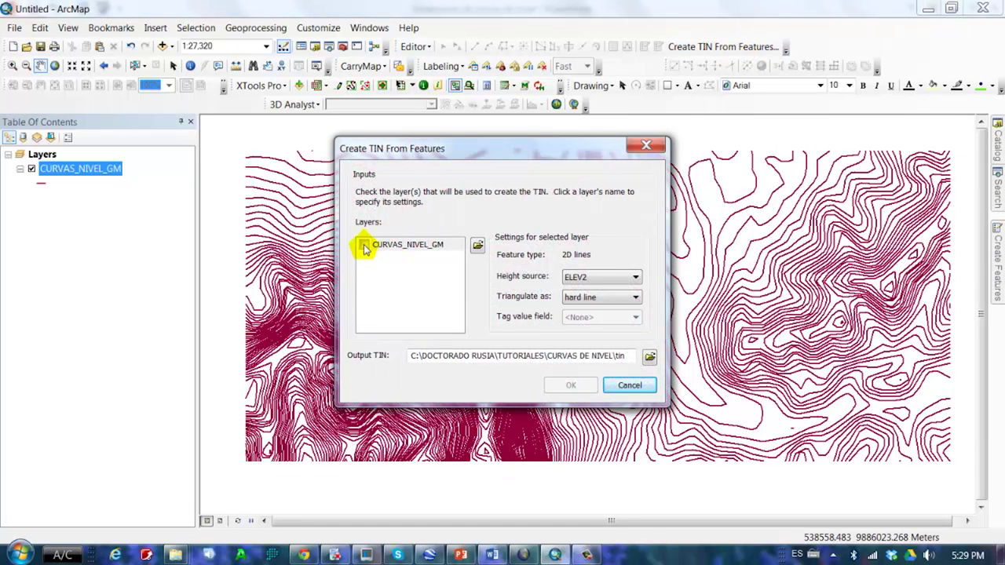
pyautogui.click(364, 245)
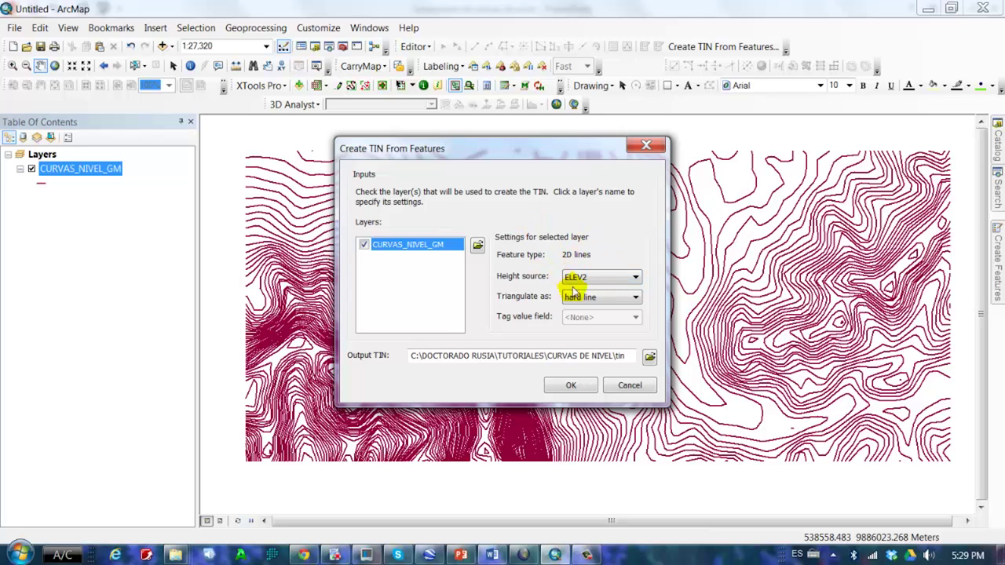
pyautogui.click(571, 385)
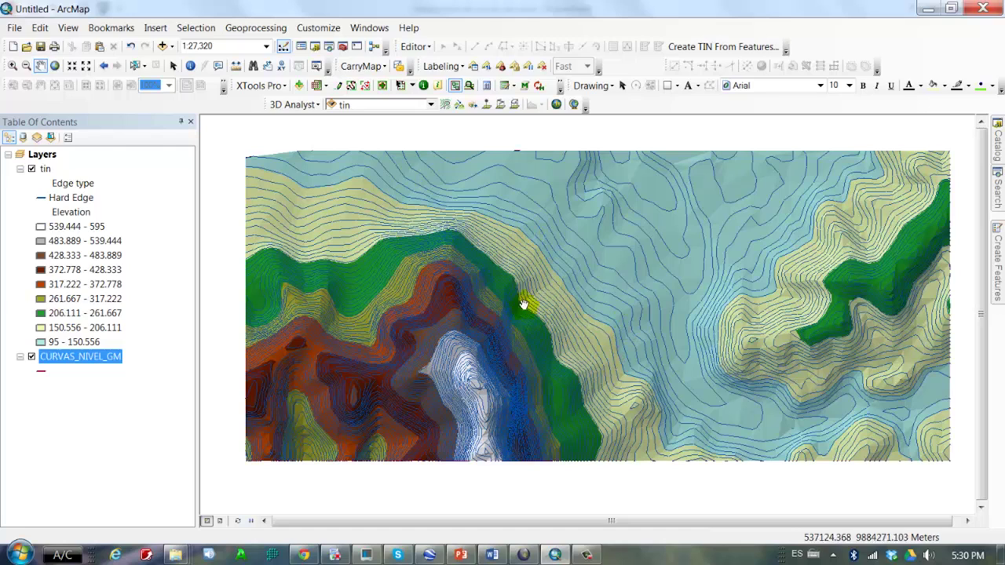
# Open the TIN to Raster tool from the 3D Analyst conversion tools and set tin as the input TIN.
pyautogui.click(343, 49)
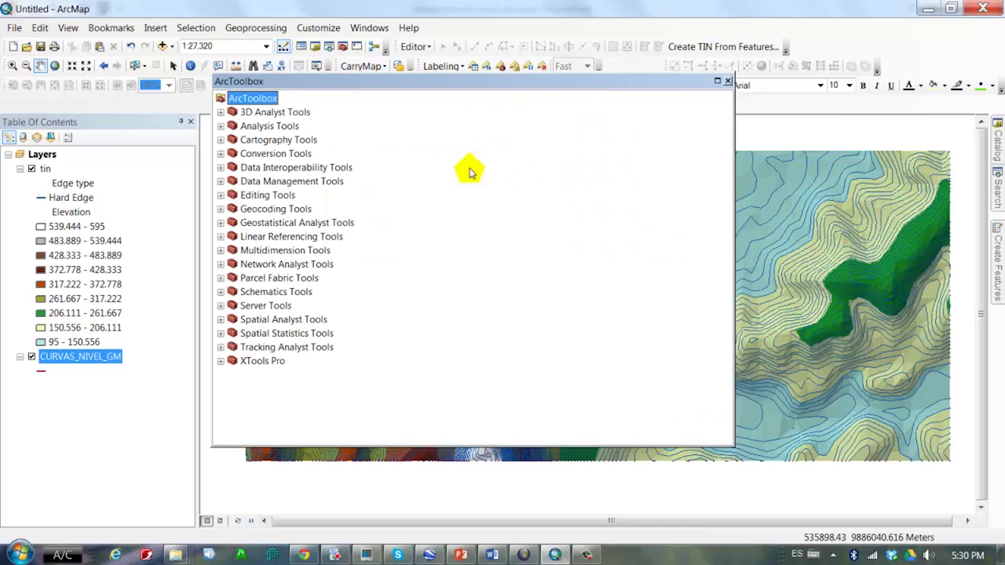
pyautogui.click(221, 112)
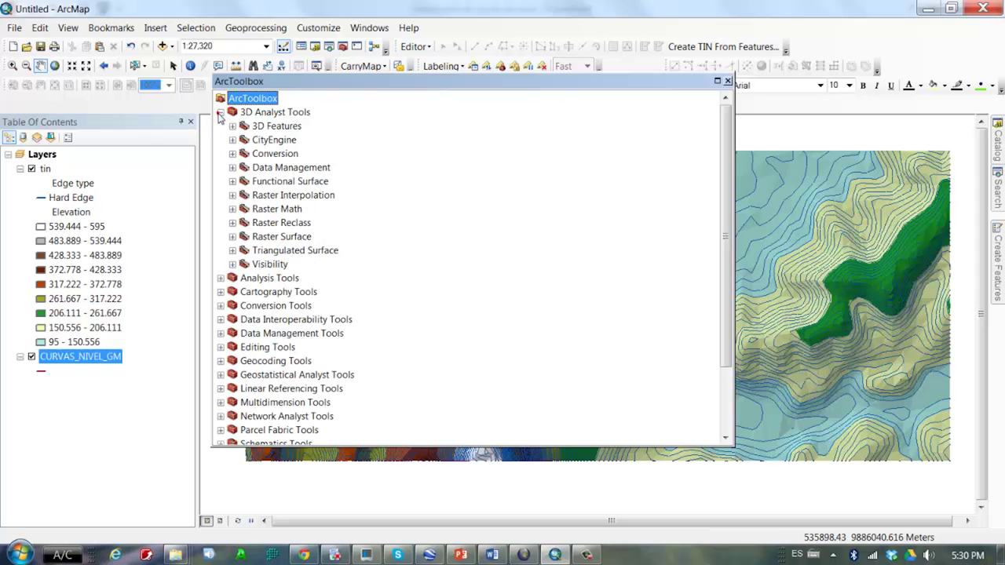
pyautogui.click(232, 155)
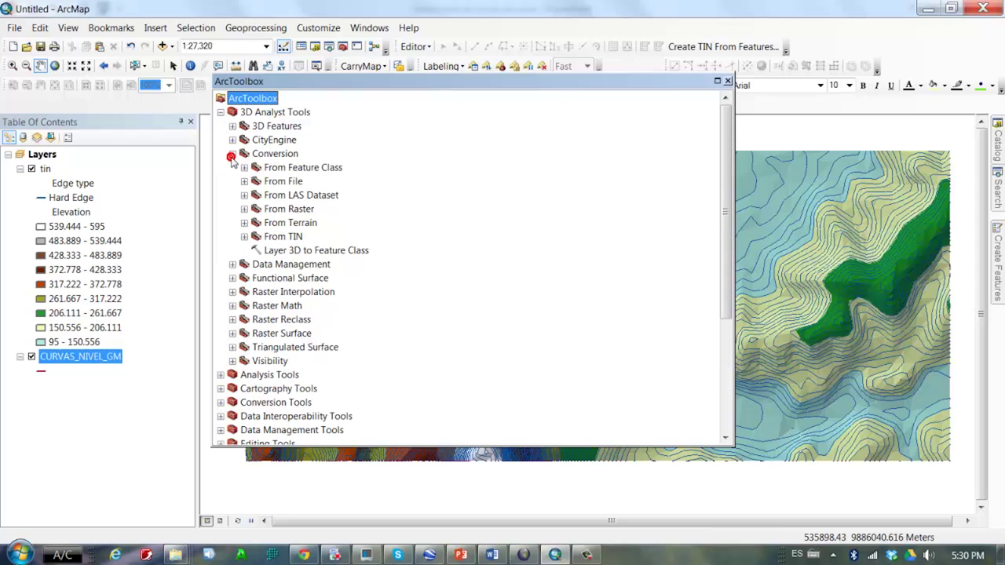
pyautogui.click(245, 237)
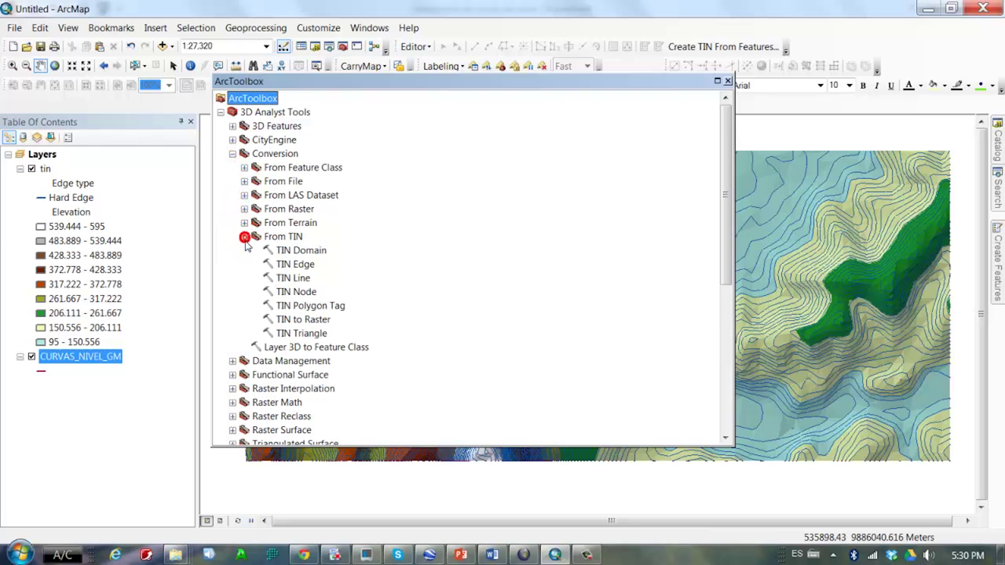
pyautogui.doubleClick(318, 325)
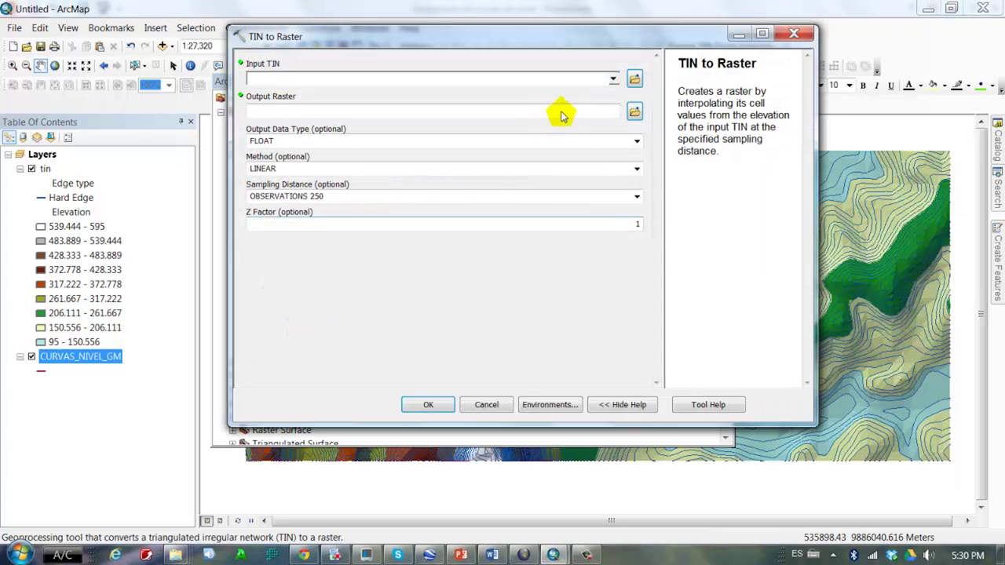
pyautogui.click(615, 79)
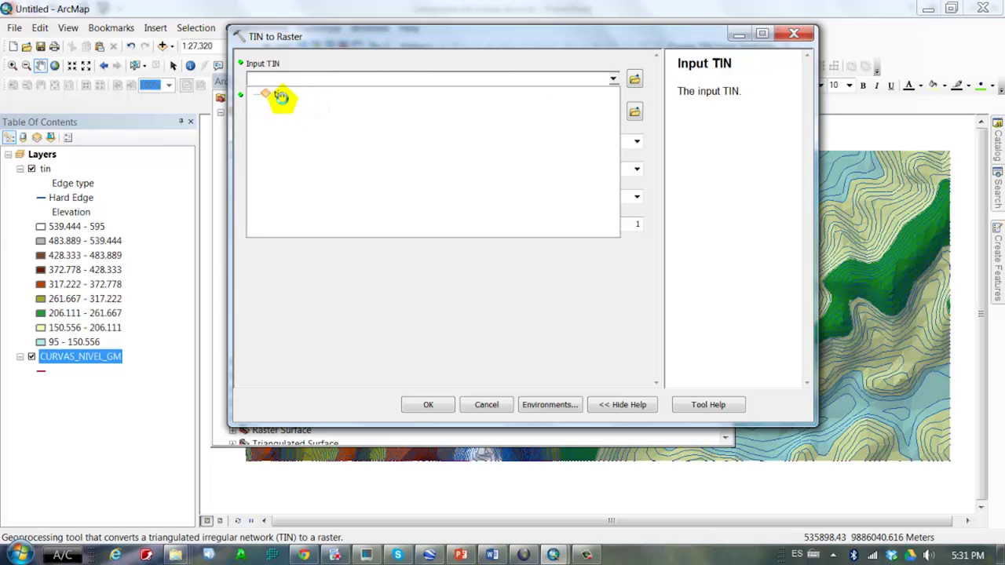
pyautogui.click(280, 95)
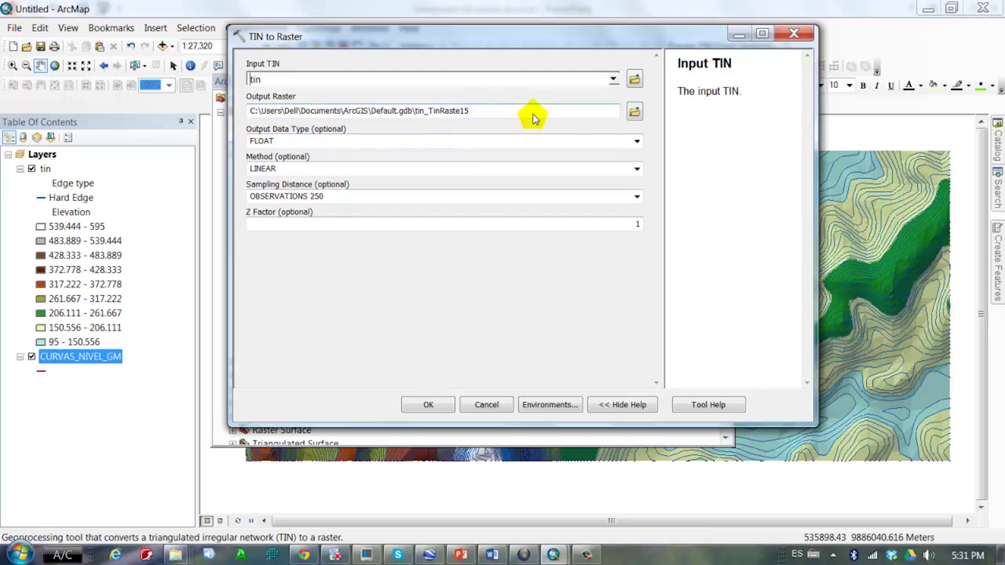
# Choose C:\DOCTORADO RUSIA\TUTORIALES\CURVAS DE NIVEL as the location for the output raster.
pyautogui.click(635, 111)
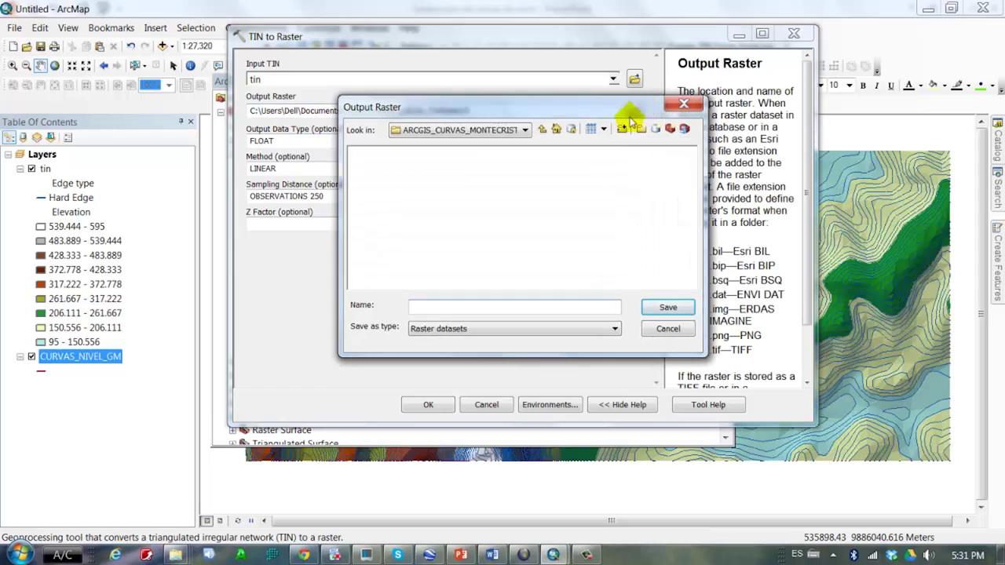
pyautogui.click(525, 131)
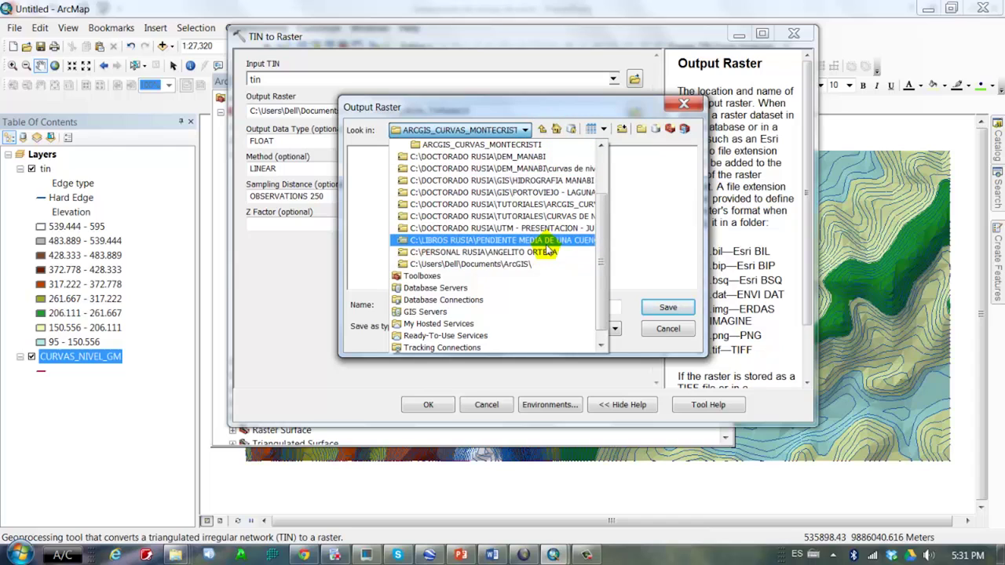
pyautogui.click(524, 217)
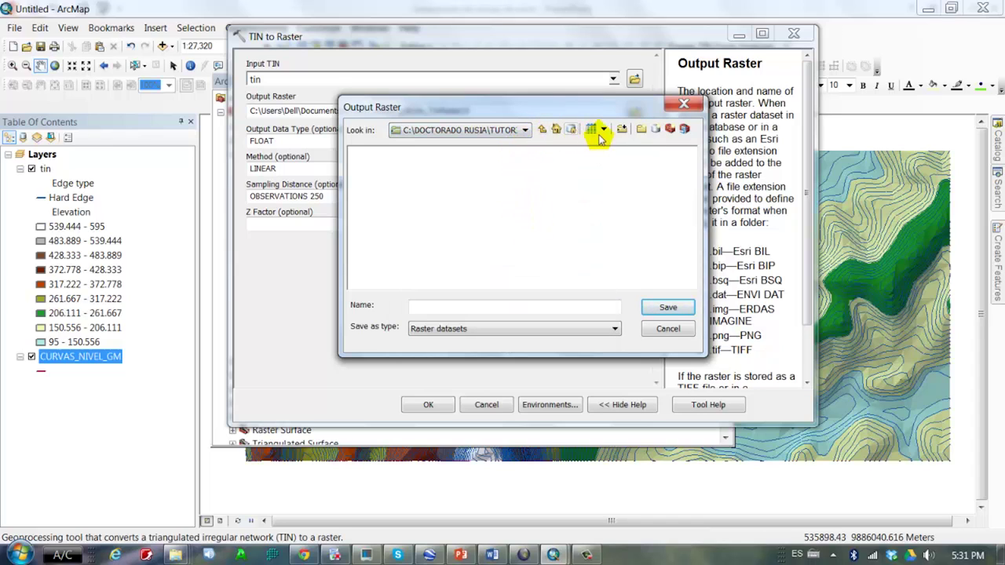
# Add a folder connection to ARCGIS_CURVAS_MONTECRISTI inside C:\DOCTORADO RUSIA\TUTORIALES.
pyautogui.click(621, 128)
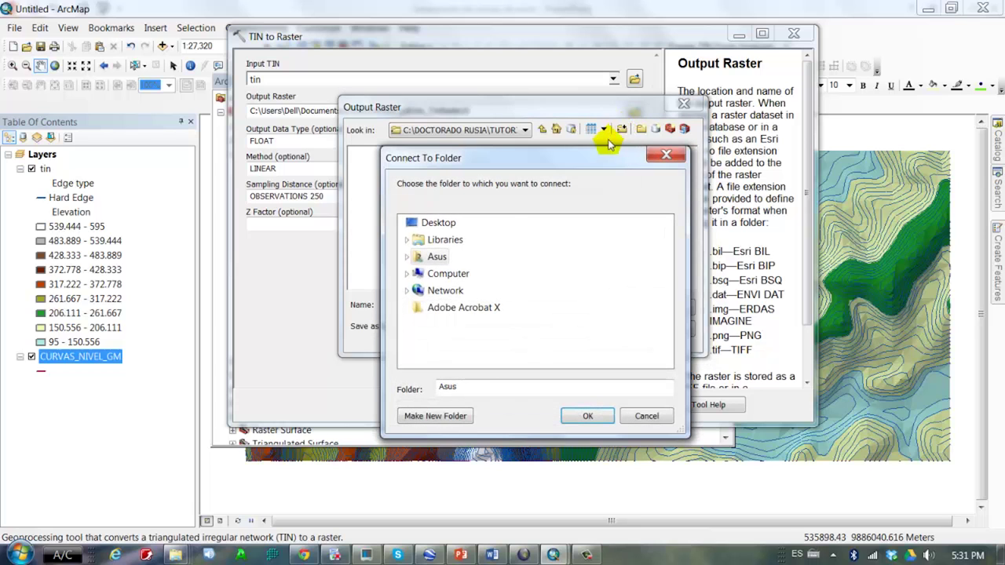
pyautogui.doubleClick(451, 274)
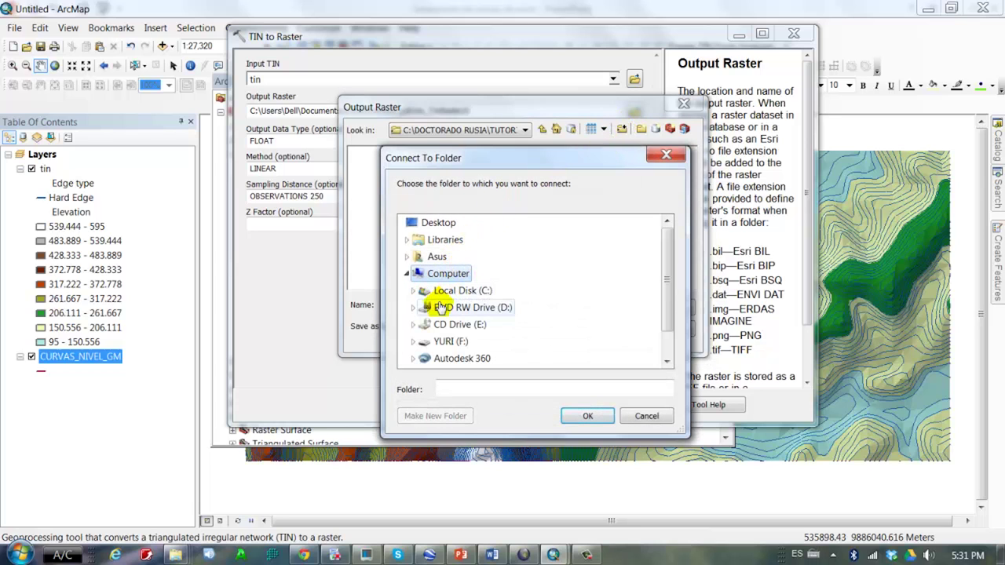
pyautogui.doubleClick(462, 290)
pyautogui.moveTo(666, 238); pyautogui.dragTo(665, 310)
pyautogui.scroll(1, 440, 335)
pyautogui.click(440, 335)
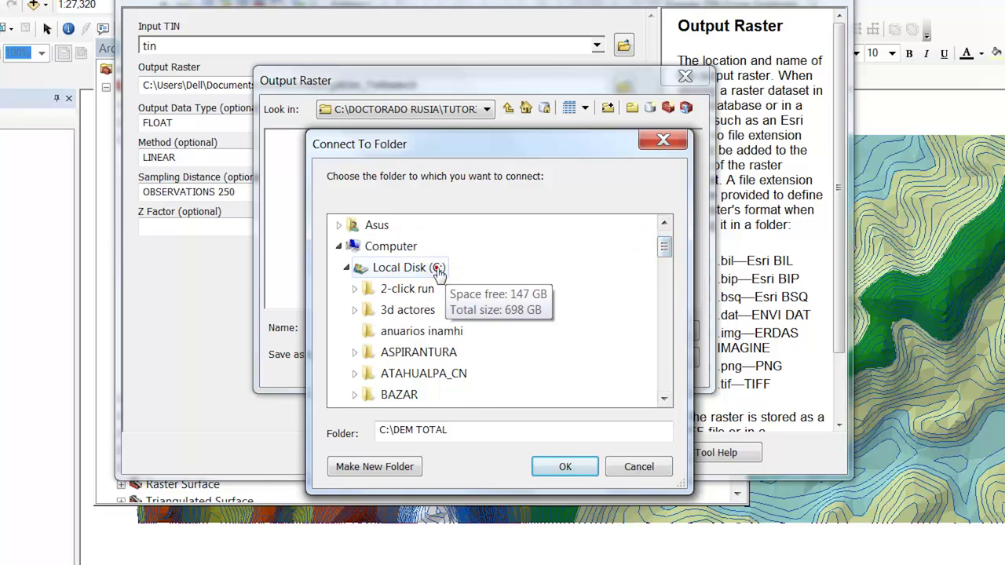
pyautogui.click(439, 265)
pyautogui.doubleClick(468, 352)
pyautogui.doubleClick(439, 373)
pyautogui.click(530, 311)
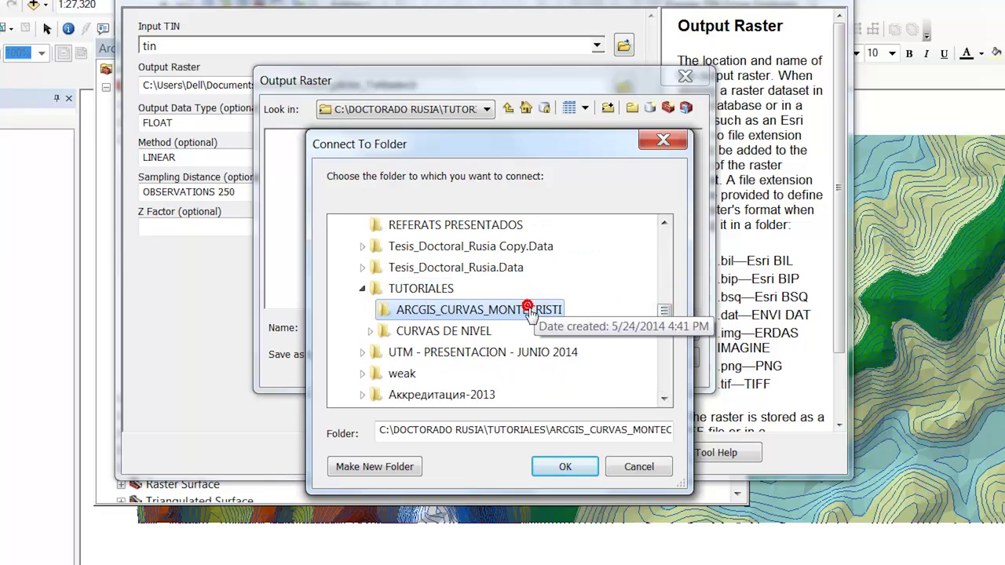
pyautogui.click(565, 467)
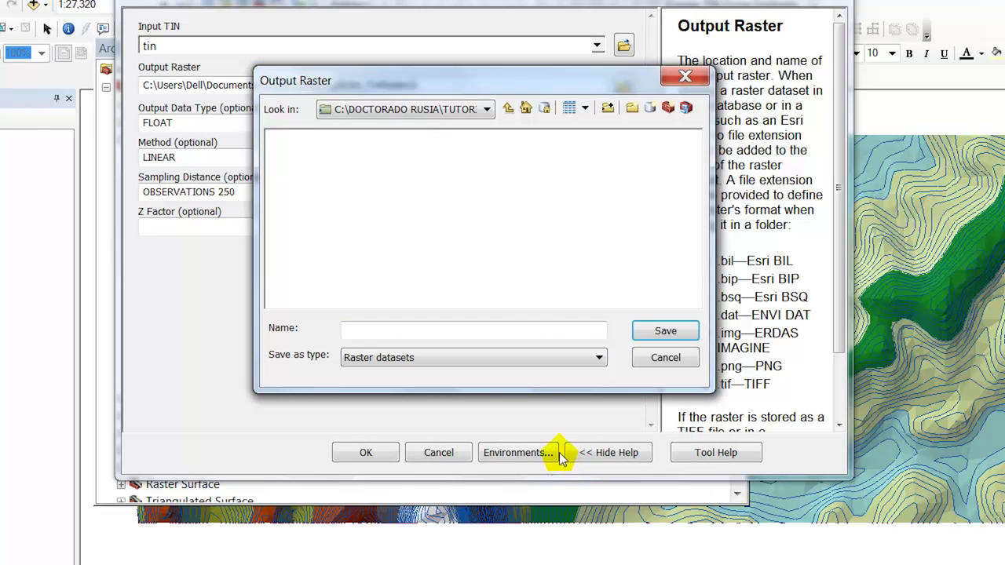
# Name the output raster RASTER_M, run the TIN to Raster conversion with the default options, and close ArcToolbox.
pyautogui.click(448, 330)
pyautogui.click(422, 338)
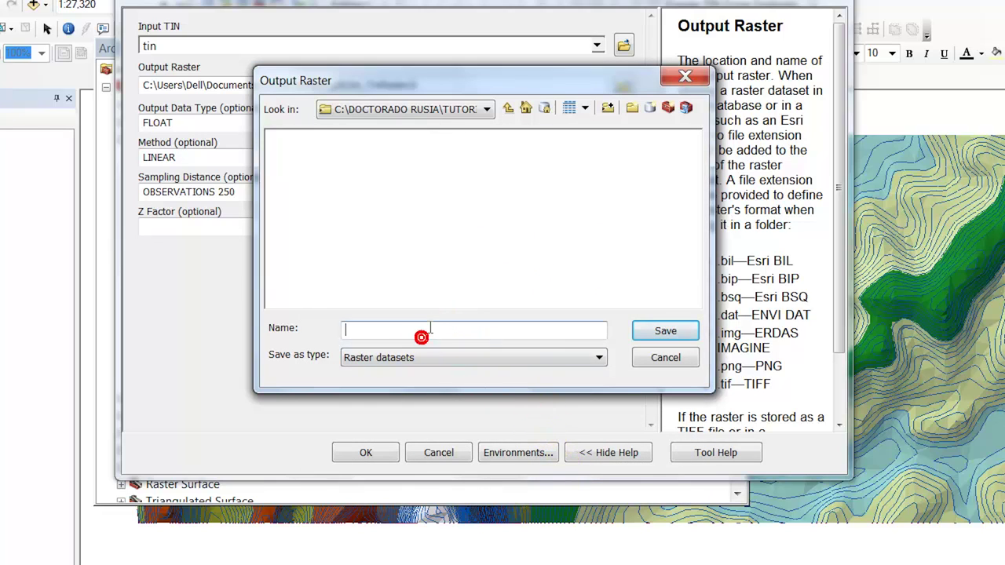
pyautogui.write('RASTE')
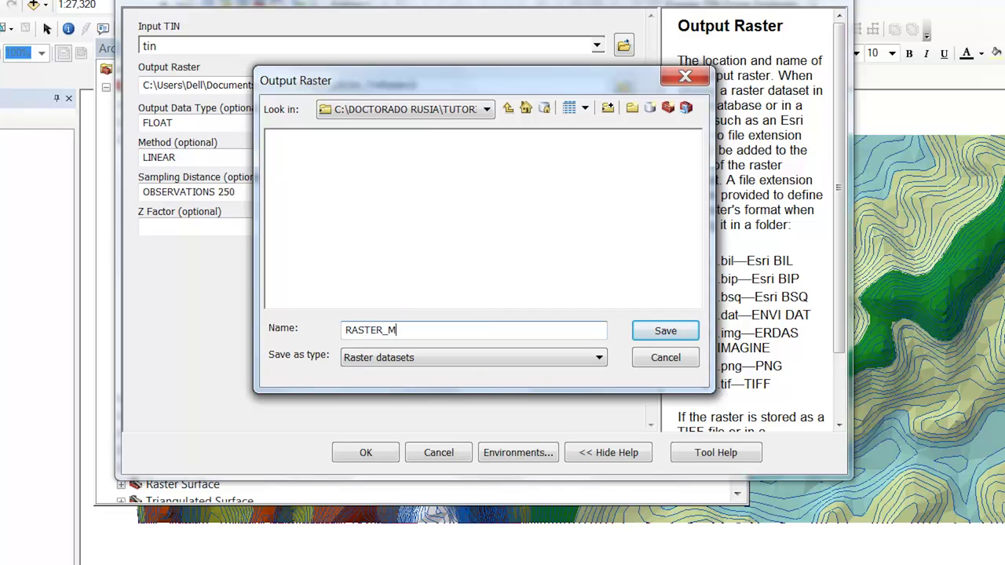
pyautogui.write('R_M')
pyautogui.click(665, 331)
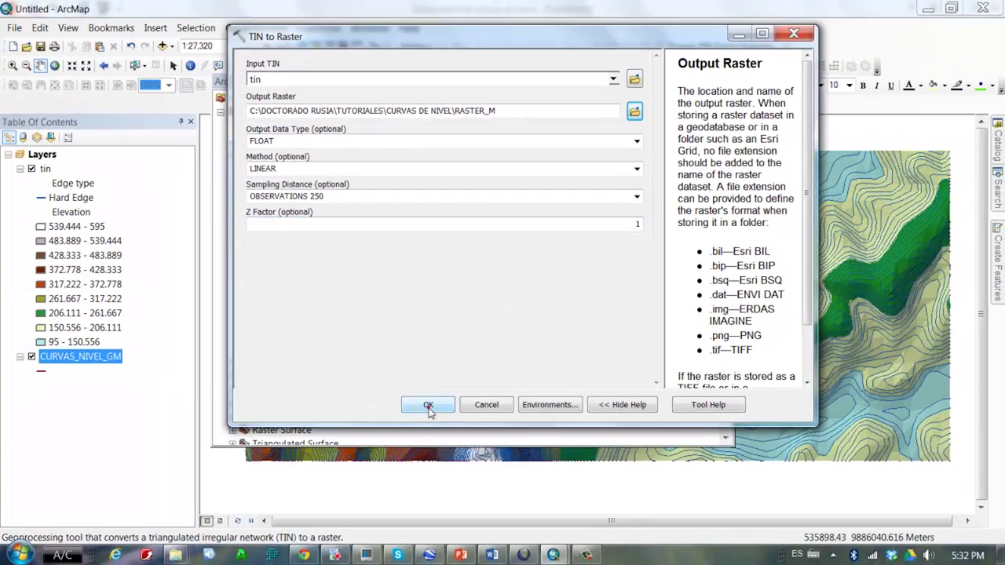
pyautogui.click(367, 450)
pyautogui.click(690, 126)
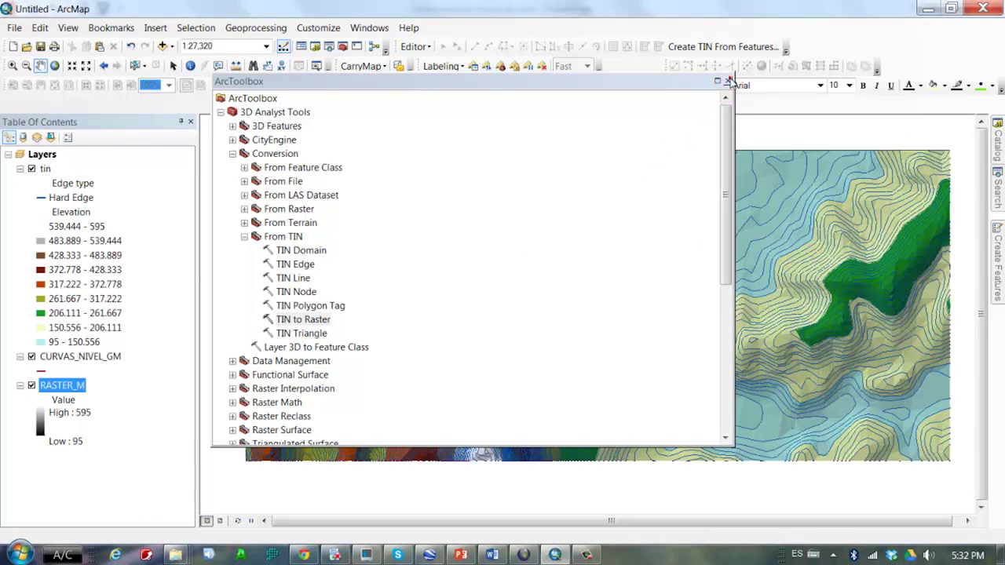
pyautogui.click(729, 80)
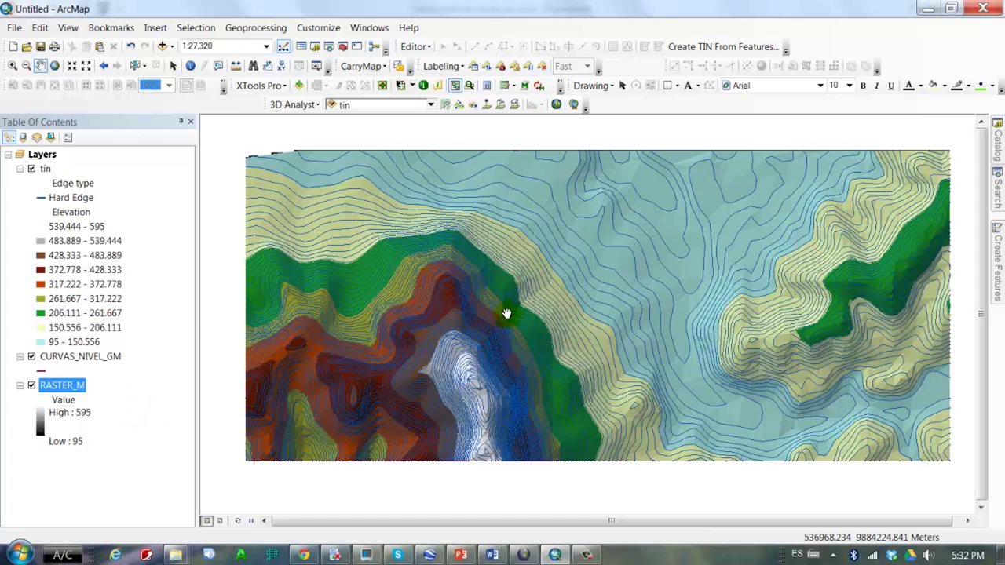
# Hide the tin and CURVAS_NIVEL_GM layers to view RASTER_M alone, comparing it briefly with the TIN.
pyautogui.click(31, 169)
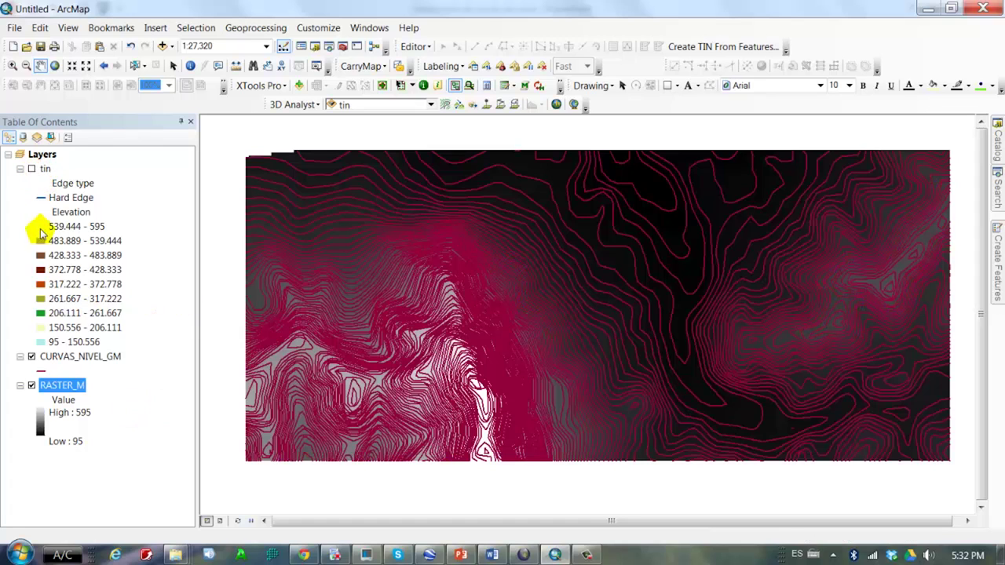
pyautogui.click(32, 357)
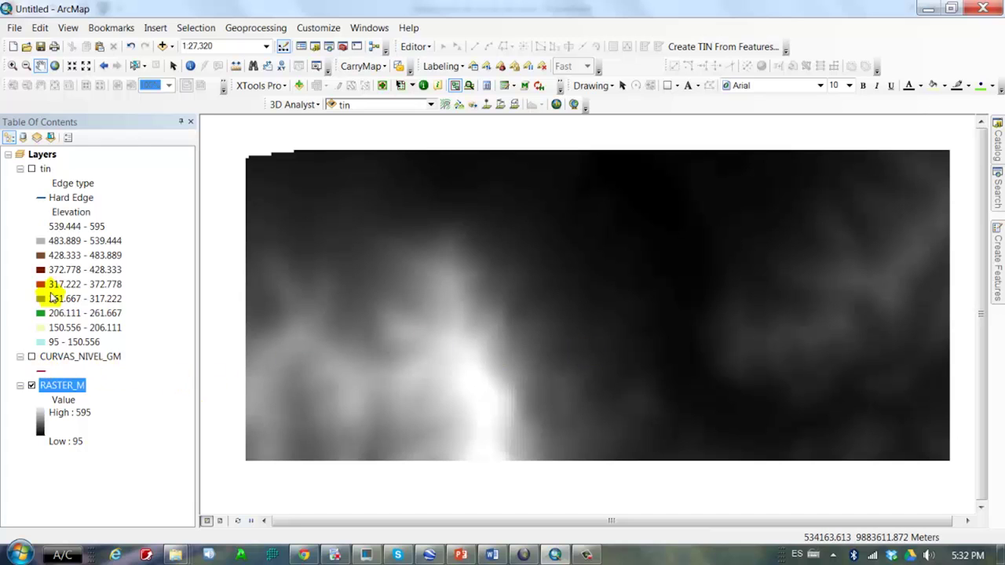
pyautogui.click(31, 169)
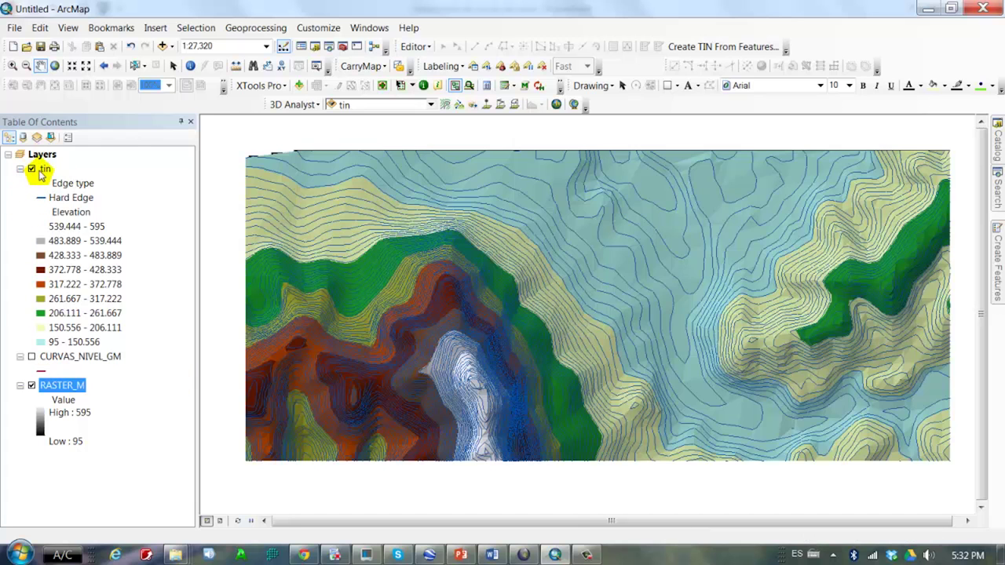
pyautogui.click(32, 170)
# Show the CURVAS_NIVEL_GM contours and turn RASTER_M off and on to compare them without and with the raster.
pyautogui.click(31, 357)
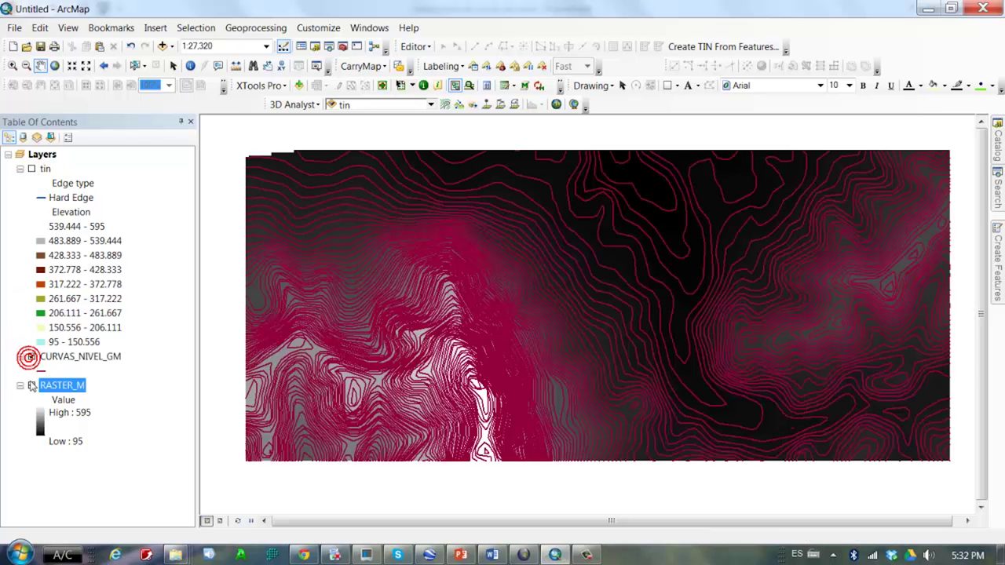
pyautogui.click(32, 385)
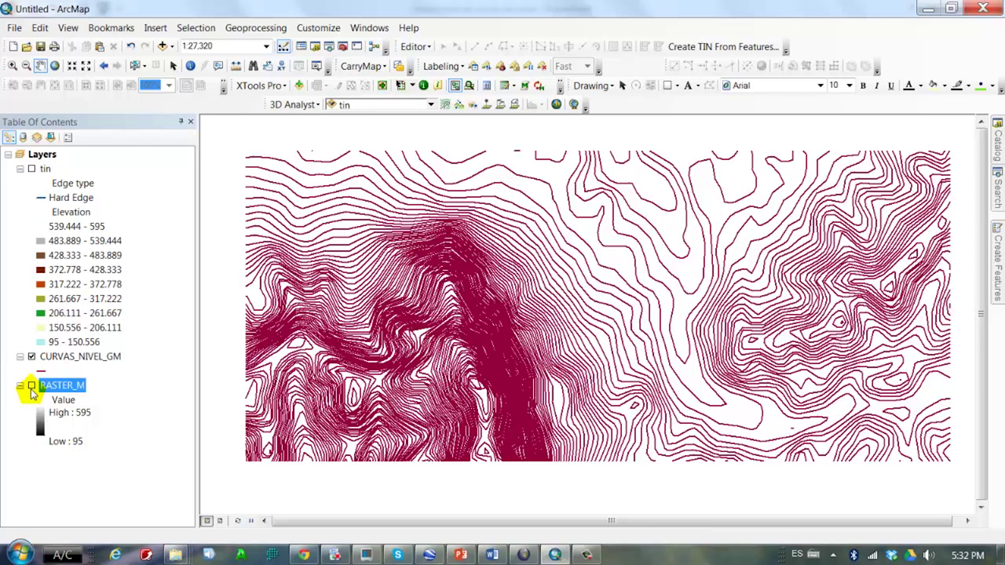
pyautogui.click(32, 385)
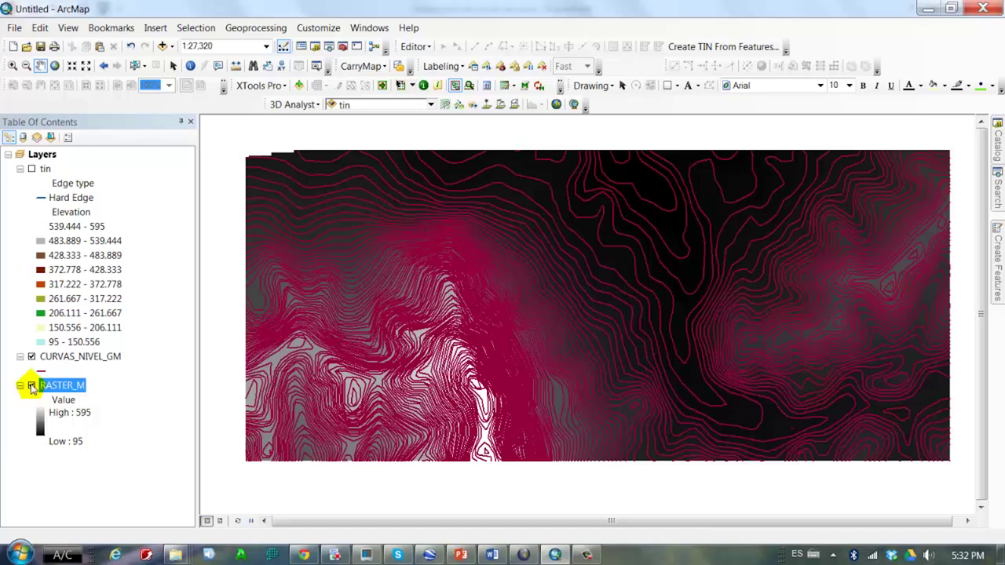
# View the tin layer and RASTER_M in turn, and leave only the CURVAS_NIVEL_GM contours displayed.
pyautogui.click(31, 169)
pyautogui.click(31, 357)
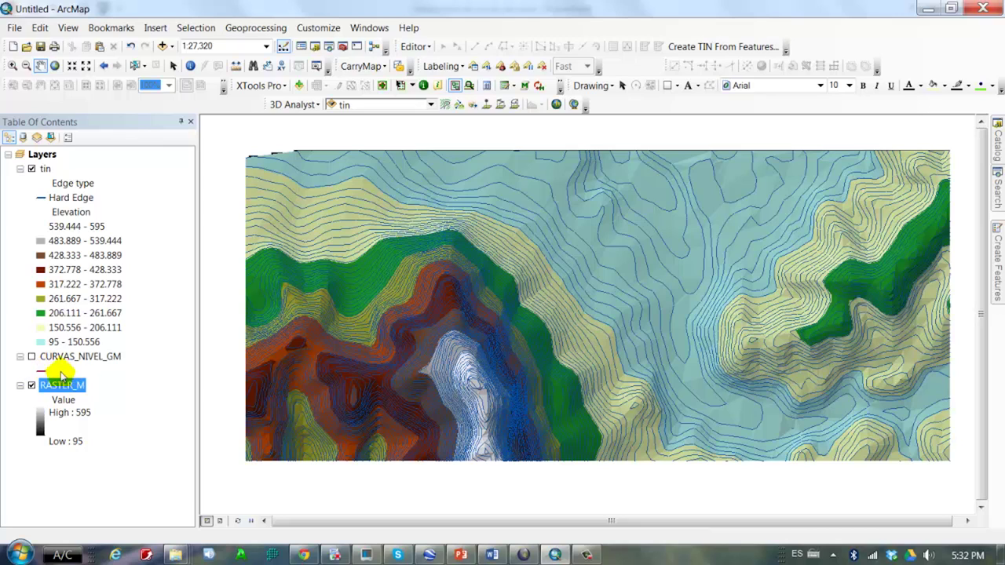
pyautogui.click(32, 169)
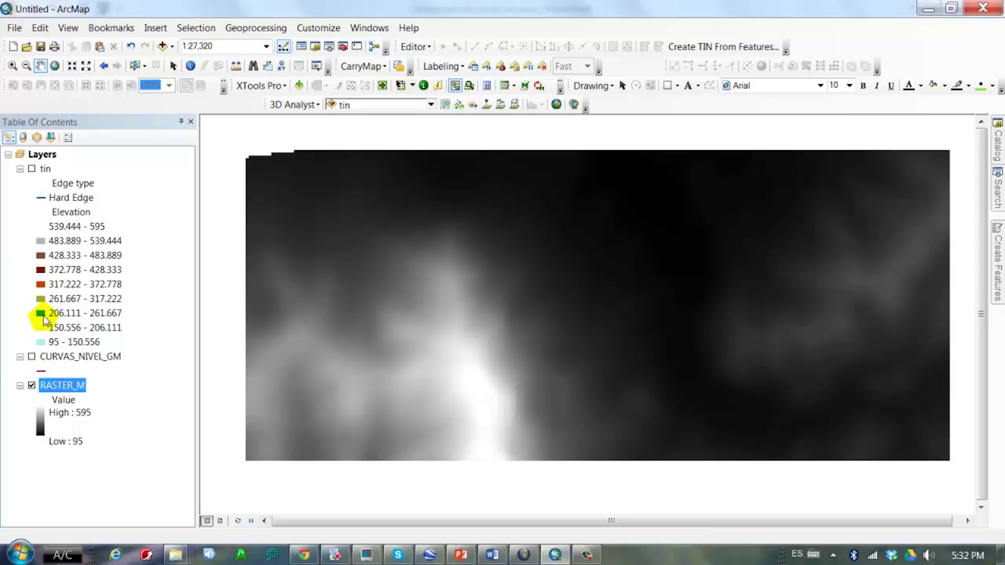
pyautogui.click(31, 386)
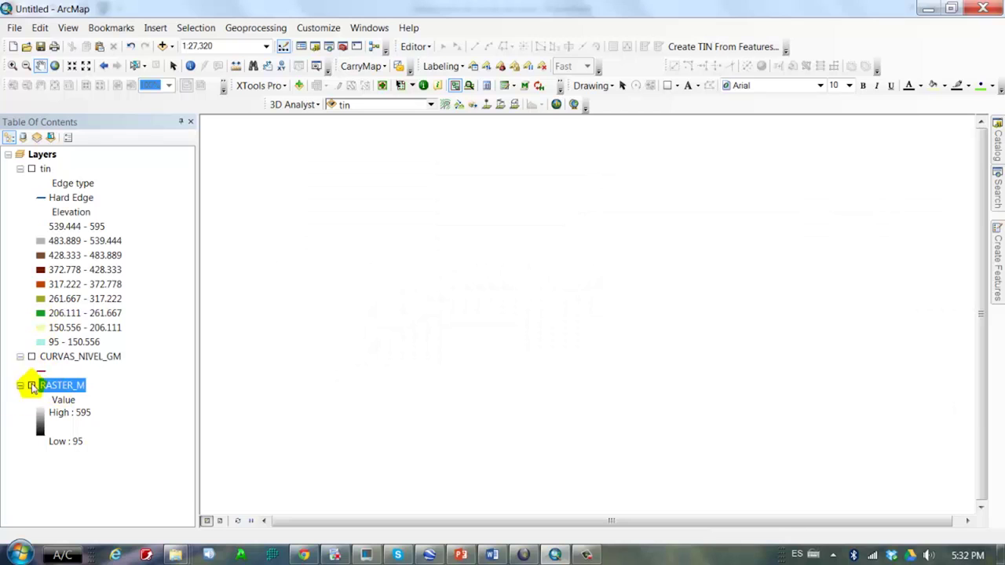
pyautogui.click(32, 357)
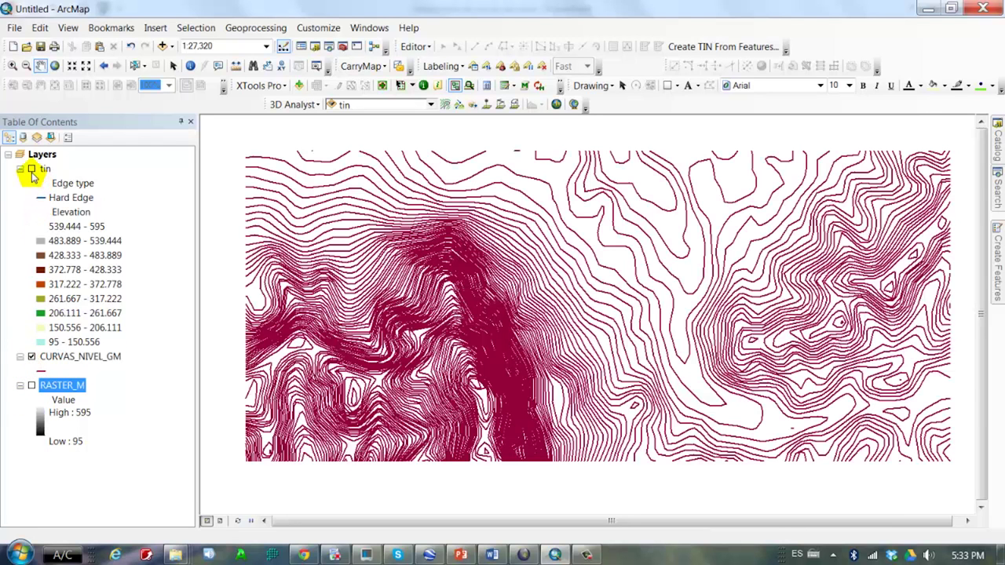